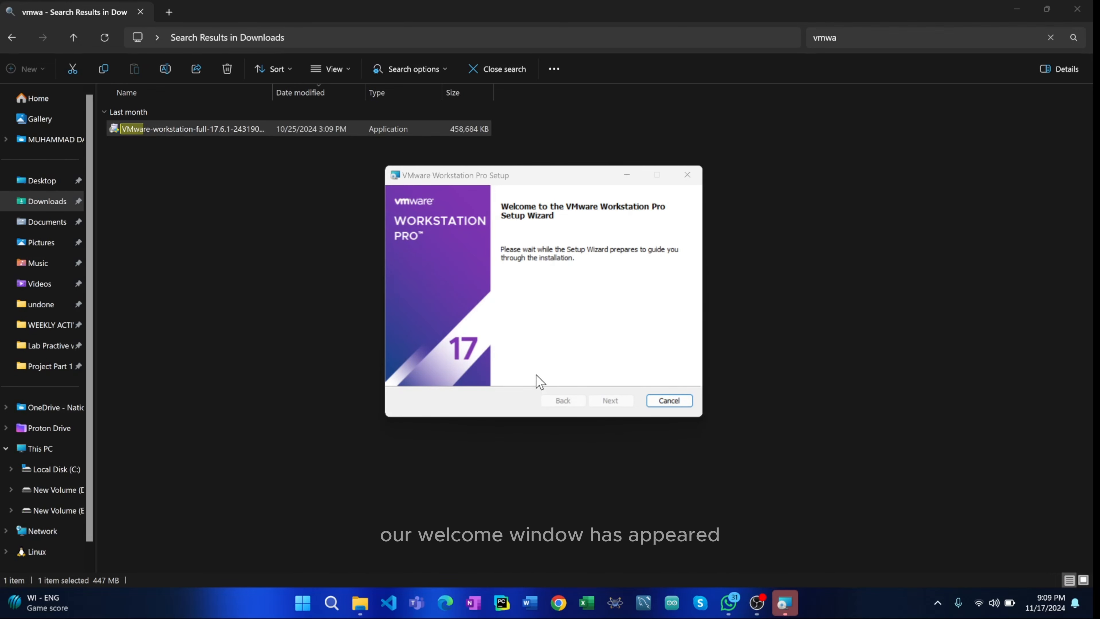
- Accept the license agreement in the VMware Workstation Pro setup and add the console tools to the system PATH
{"action": "left_click", "coordinate": [790, 601]}
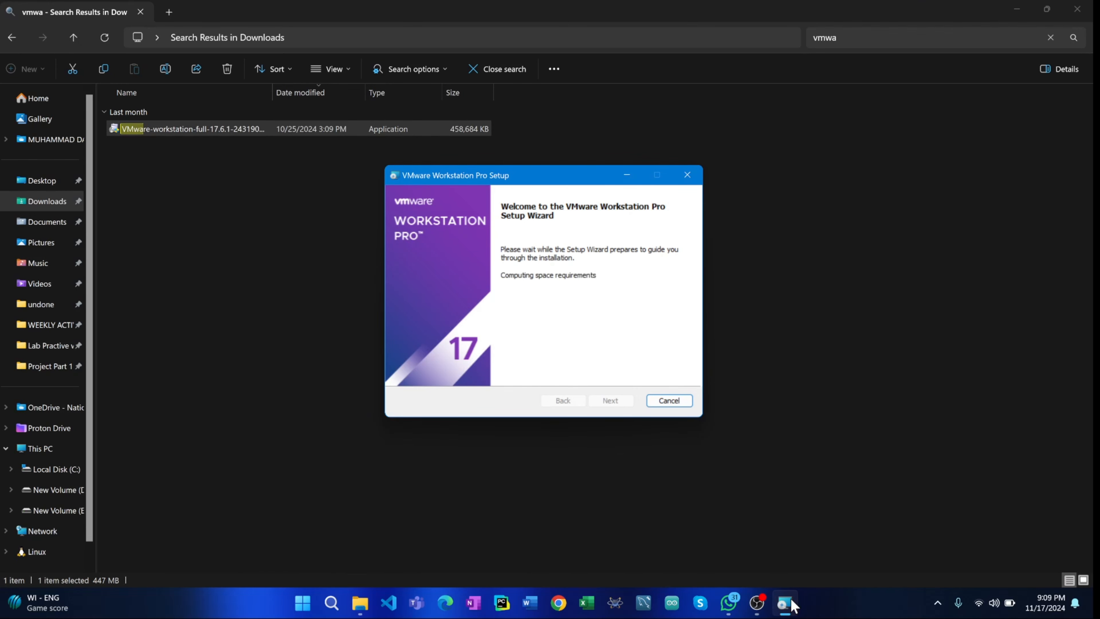
{"action": "left_click", "coordinate": [599, 402]}
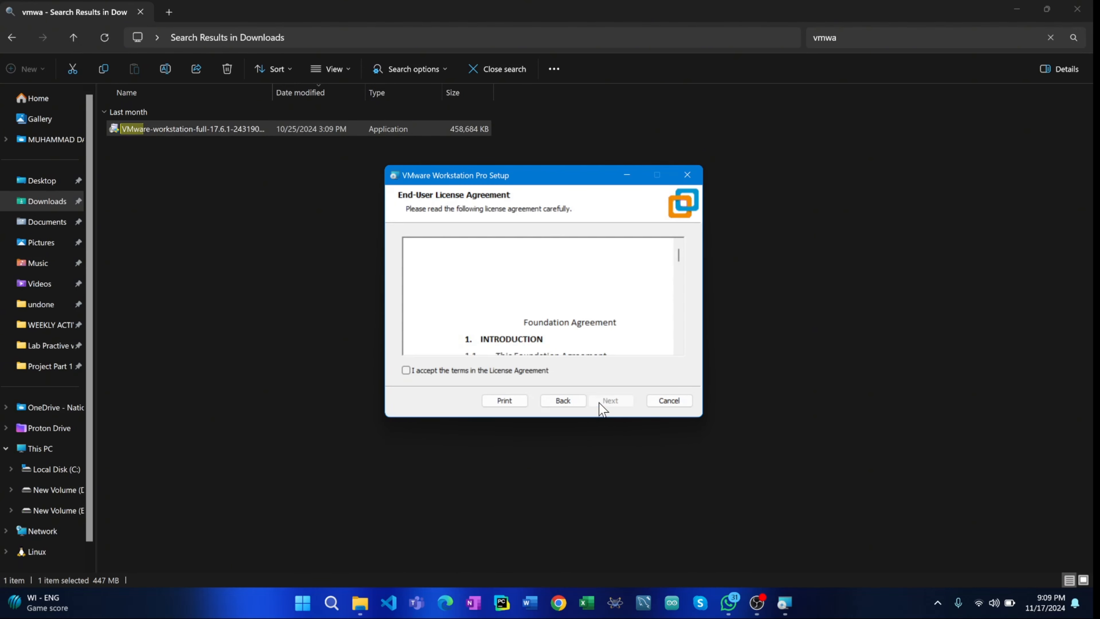
{"action": "left_click", "coordinate": [418, 371]}
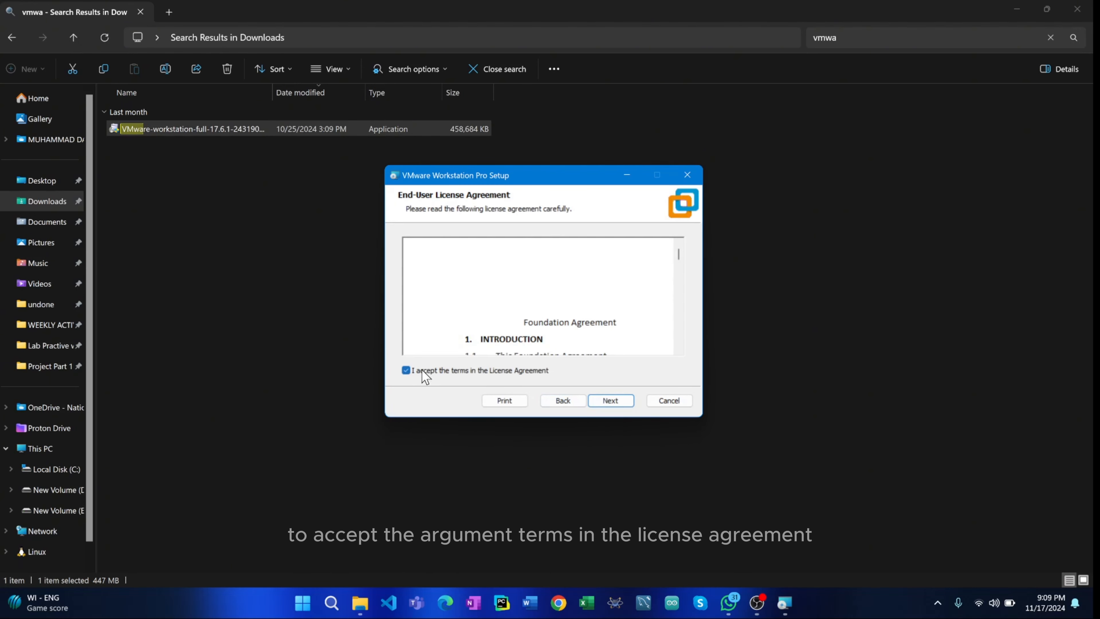
{"action": "left_click", "coordinate": [606, 401]}
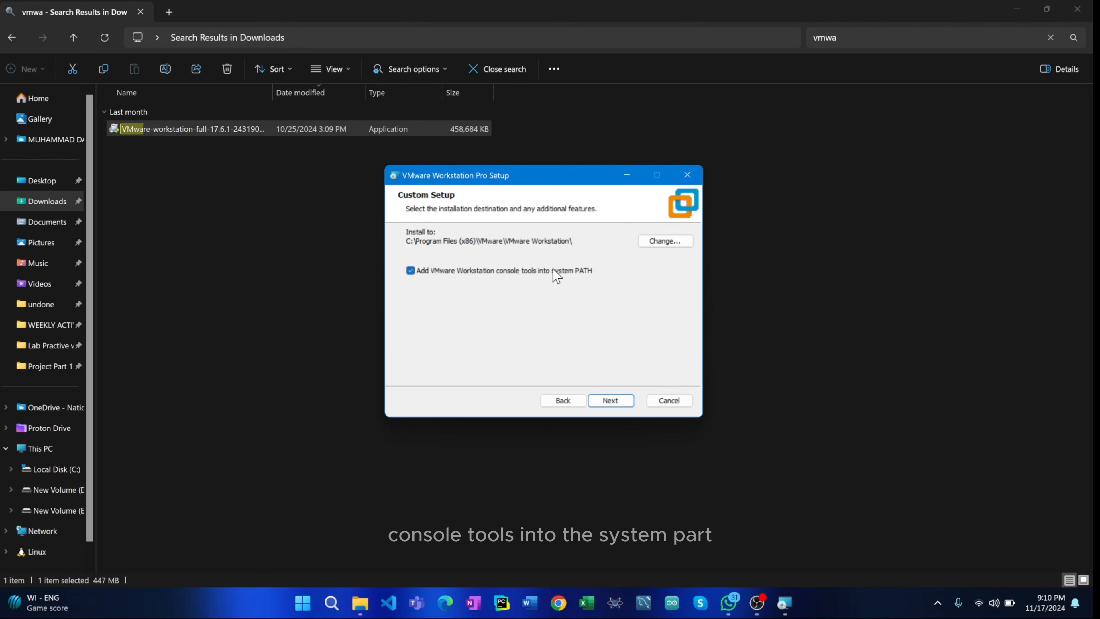
{"action": "left_click", "coordinate": [413, 272]}
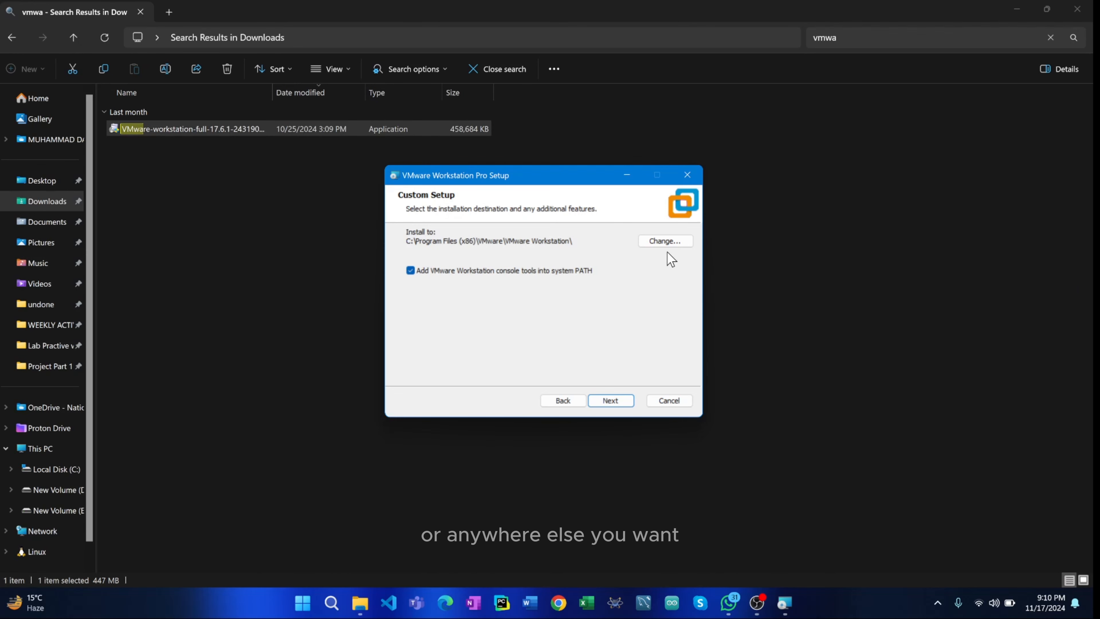
{"action": "left_click", "coordinate": [613, 400]}
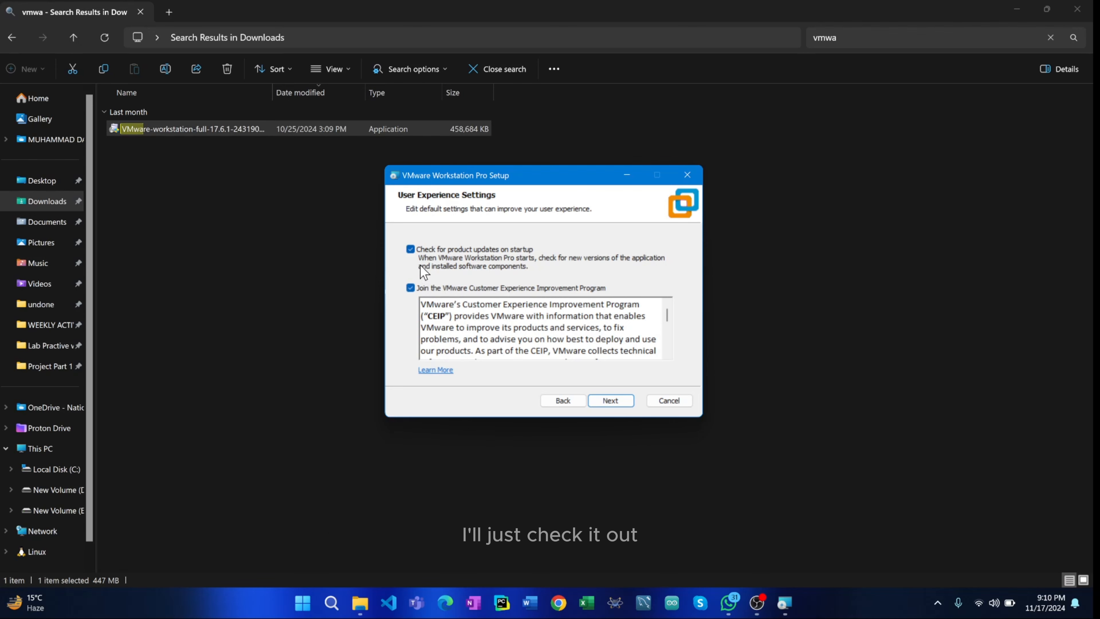
- Turn off the startup product update check and the VMware Customer Experience Improvement Program in the User Experience Settings
{"action": "left_click", "coordinate": [410, 249]}
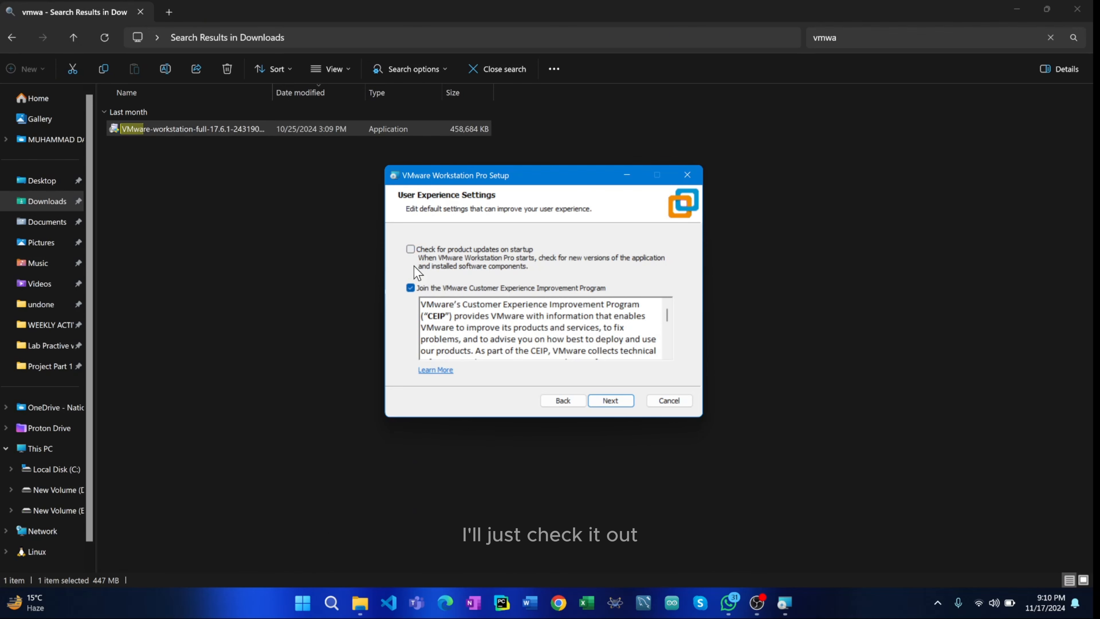
{"action": "left_click", "coordinate": [411, 288]}
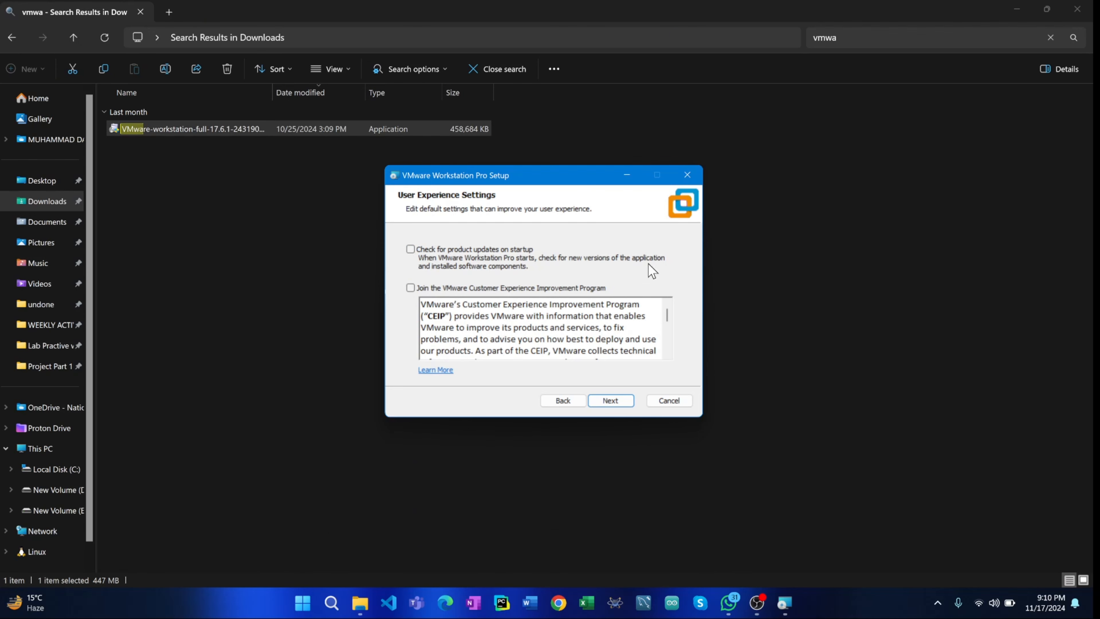
{"action": "left_click", "coordinate": [411, 249]}
{"action": "left_click", "coordinate": [411, 287]}
{"action": "left_click", "coordinate": [410, 288]}
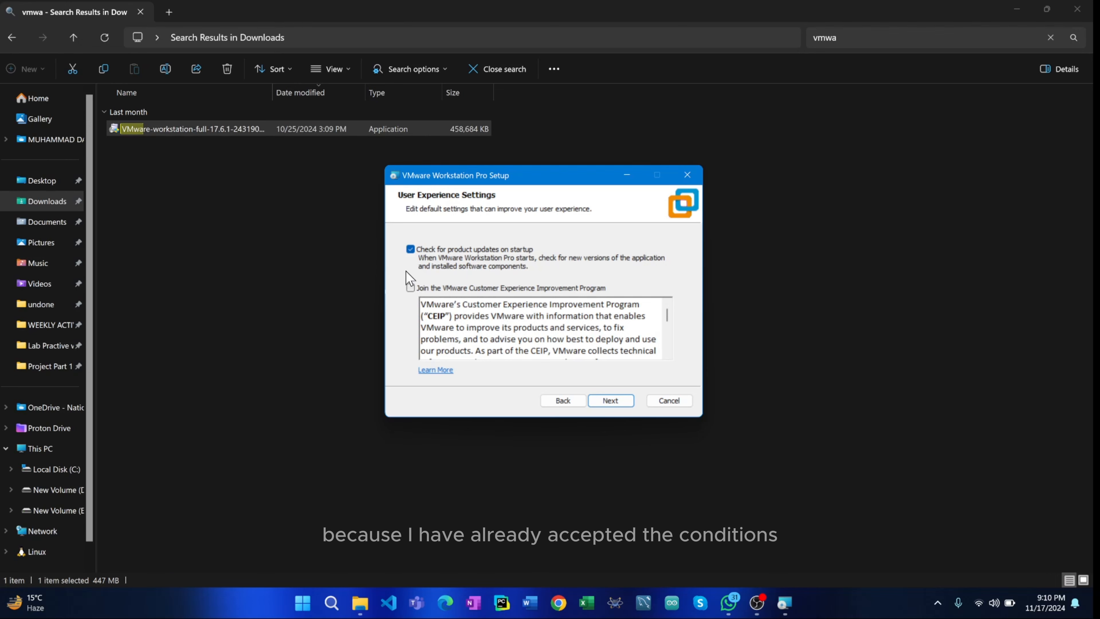
{"action": "left_click", "coordinate": [410, 249]}
{"action": "left_click", "coordinate": [618, 400]}
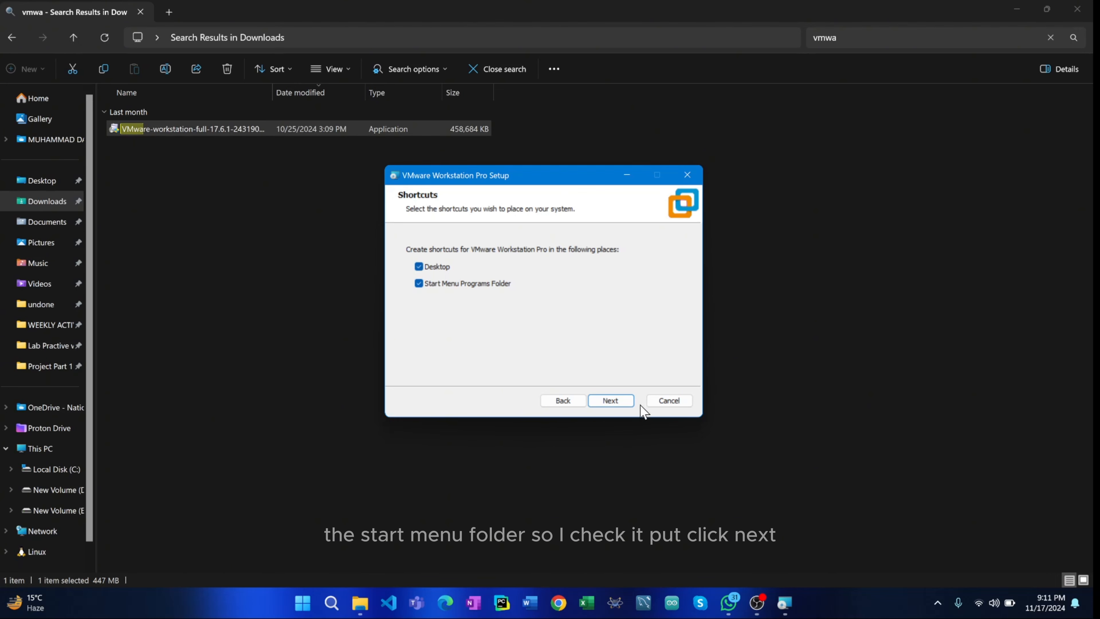
- Install VMware Workstation Pro with Desktop and Start Menu Programs Folder shortcuts and finish the setup wizard
{"action": "left_click", "coordinate": [610, 400]}
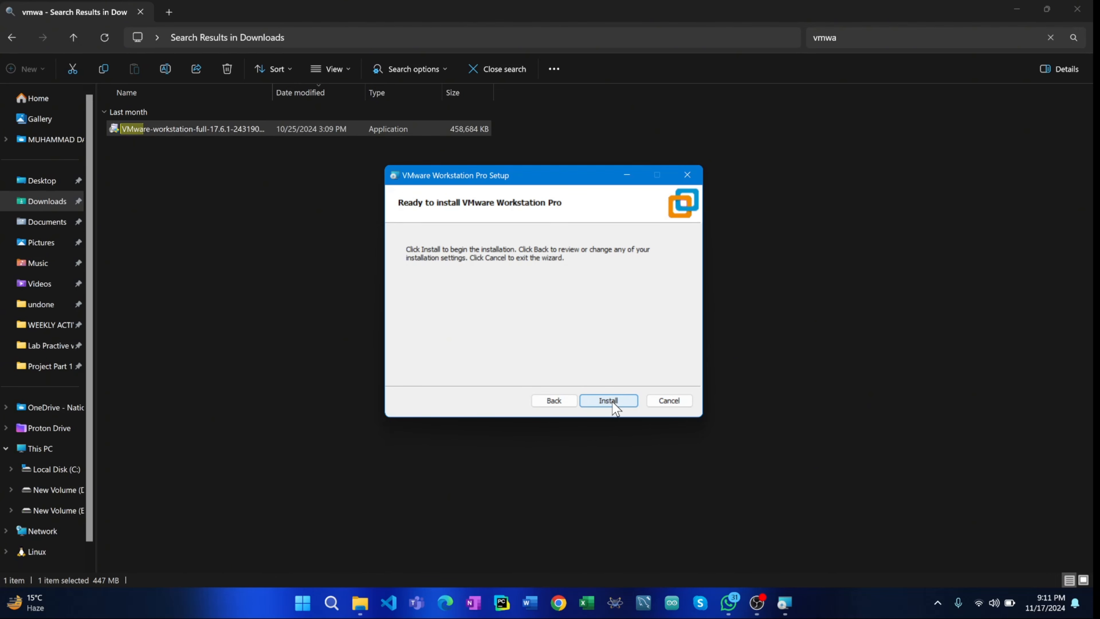
{"action": "left_click", "coordinate": [609, 401]}
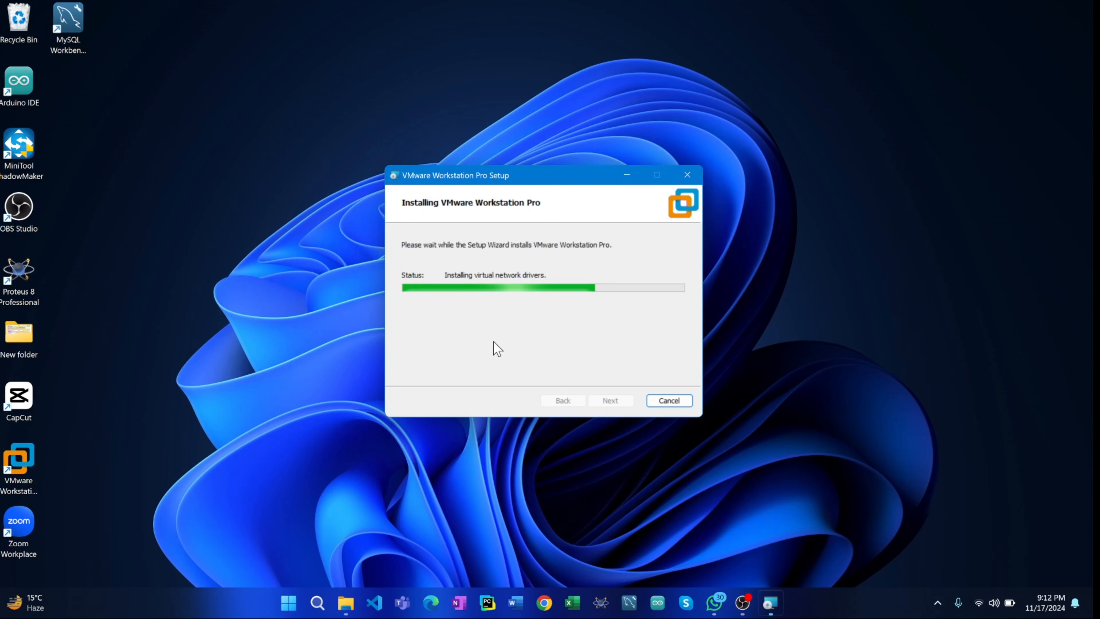
{"action": "left_click", "coordinate": [21, 478]}
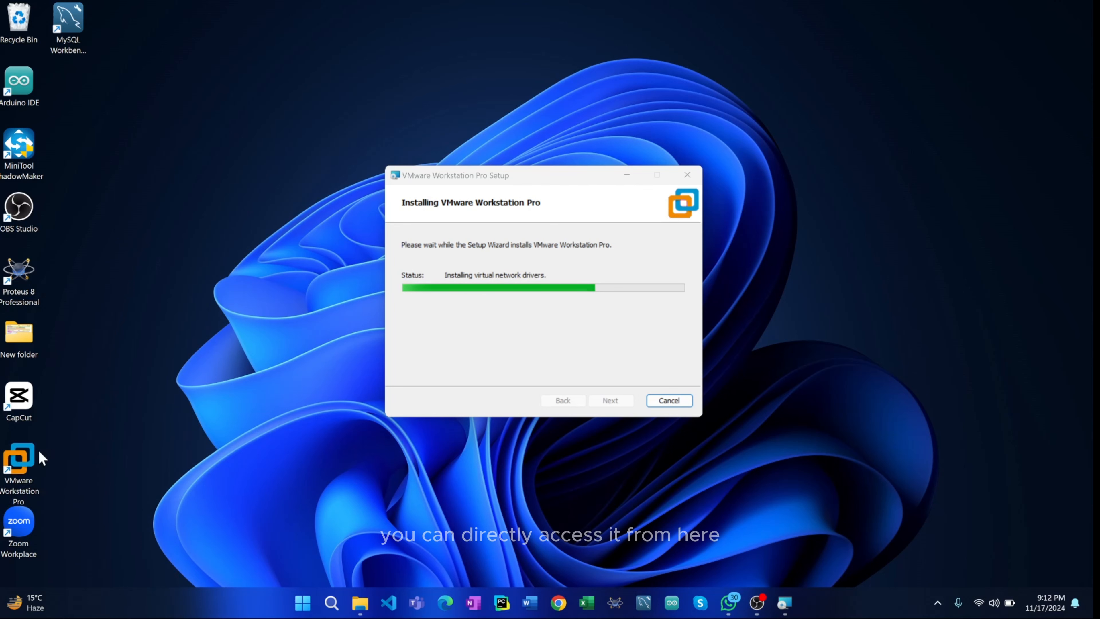
{"action": "double_click", "coordinate": [20, 459]}
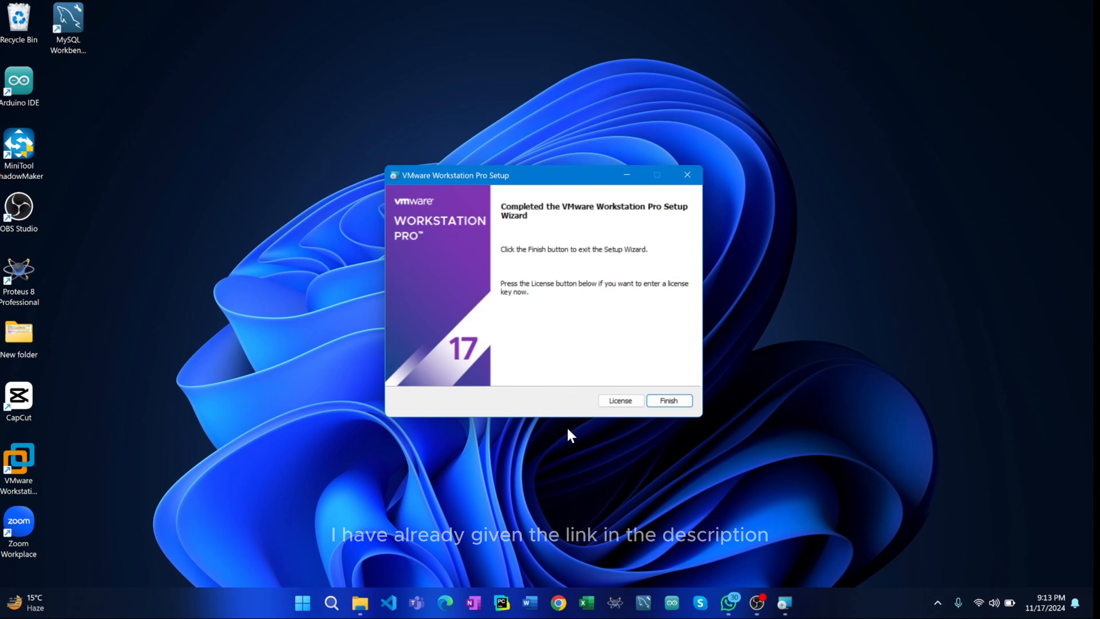
{"action": "left_click", "coordinate": [670, 401]}
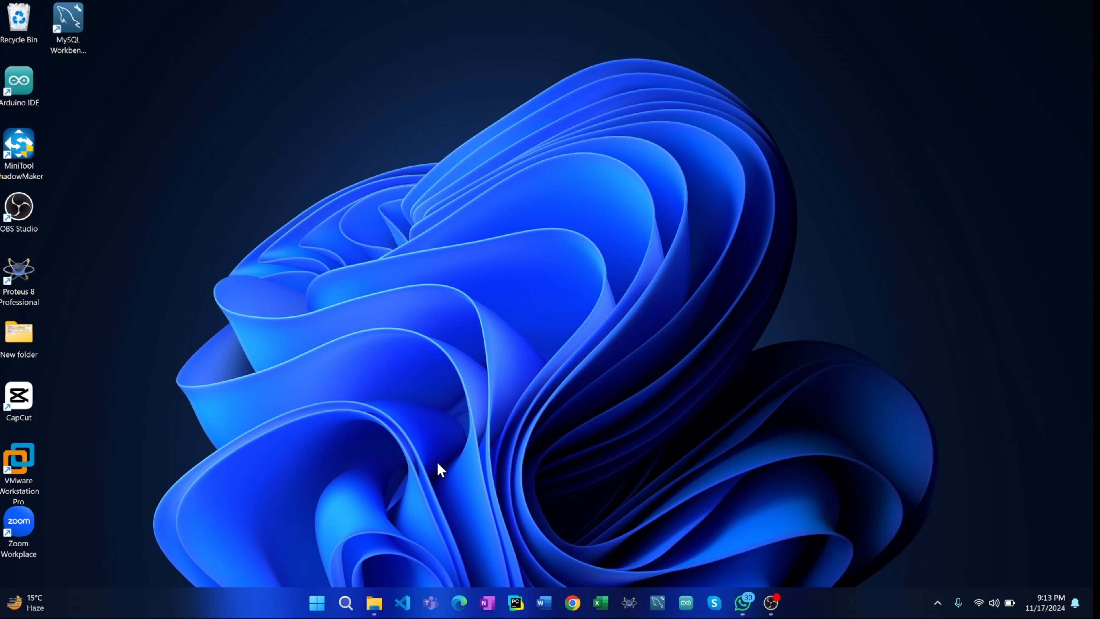
- Launch VMware Workstation Pro and set it up for Personal Use without a license key
{"action": "double_click", "coordinate": [13, 475]}
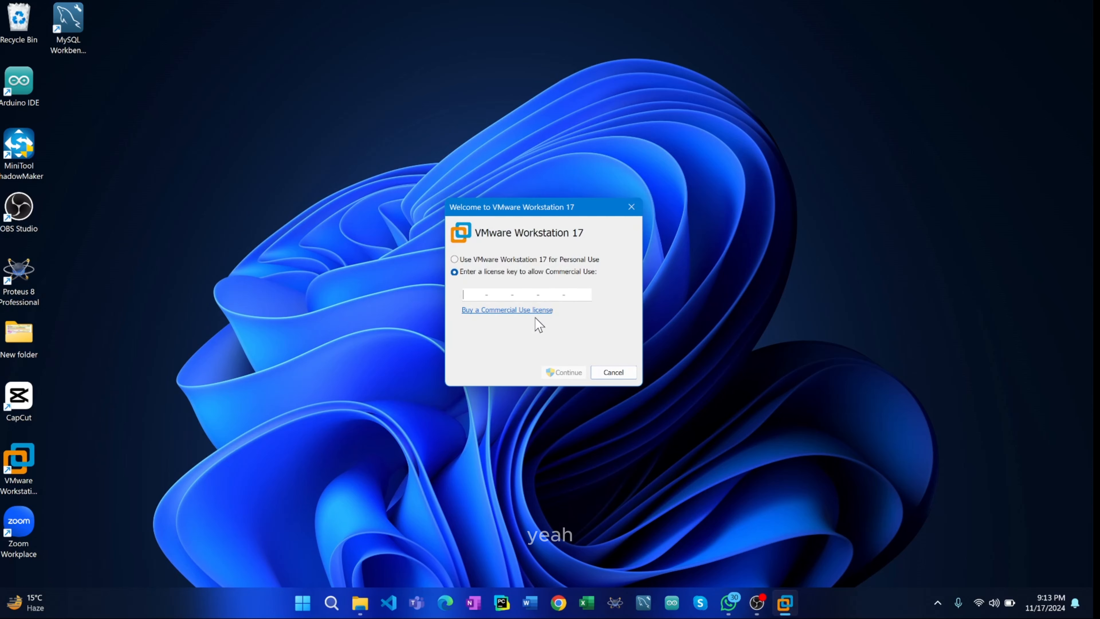
{"action": "left_click", "coordinate": [454, 259]}
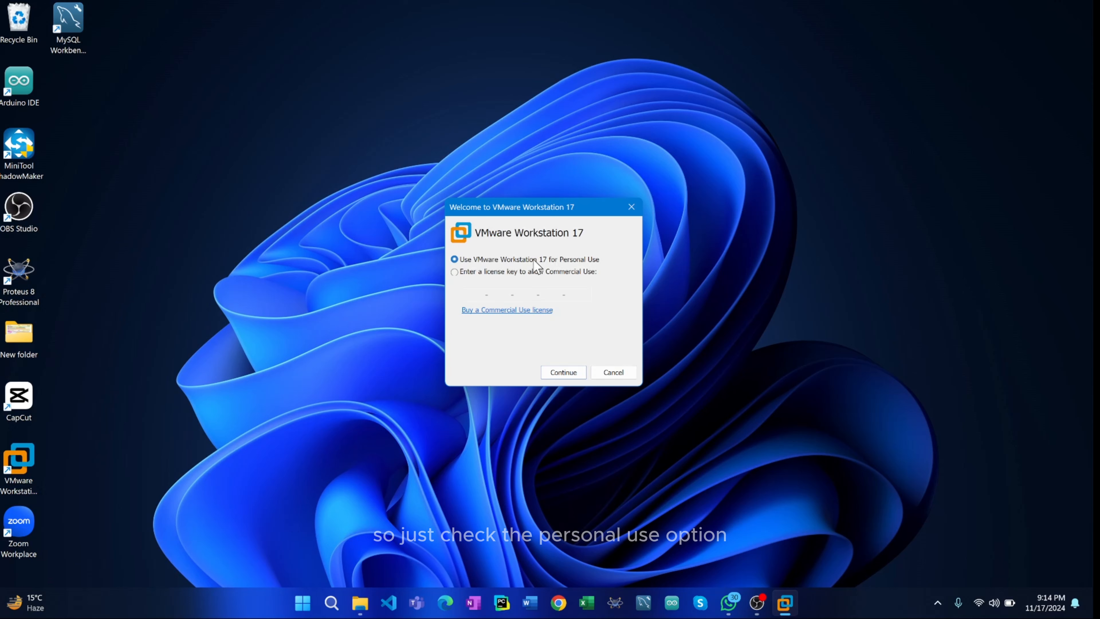
{"action": "left_click", "coordinate": [571, 374]}
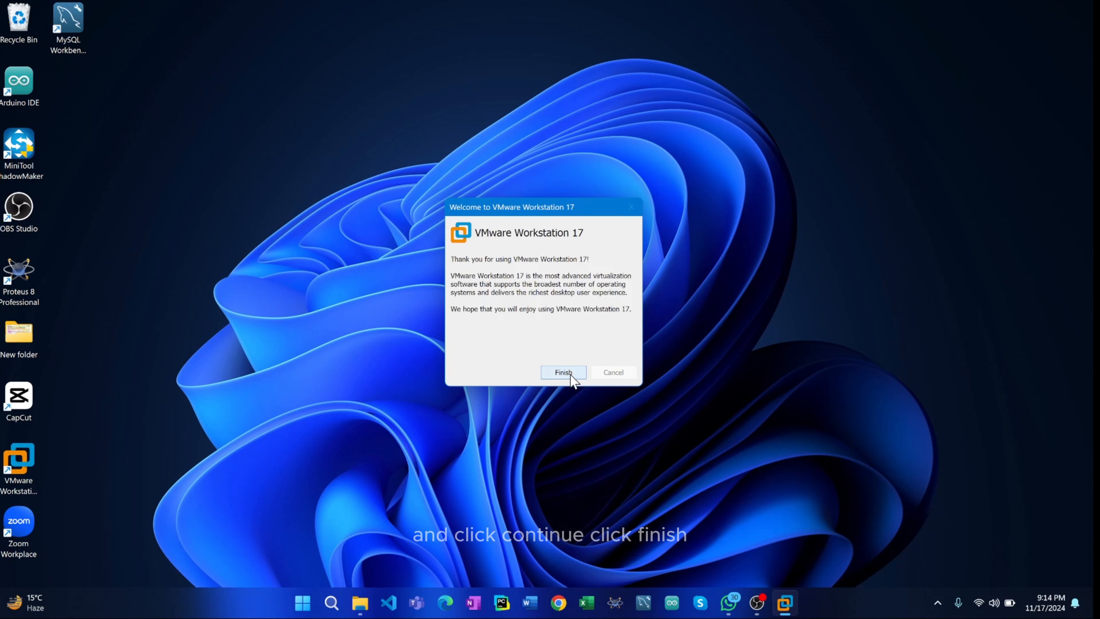
{"action": "left_click", "coordinate": [563, 373]}
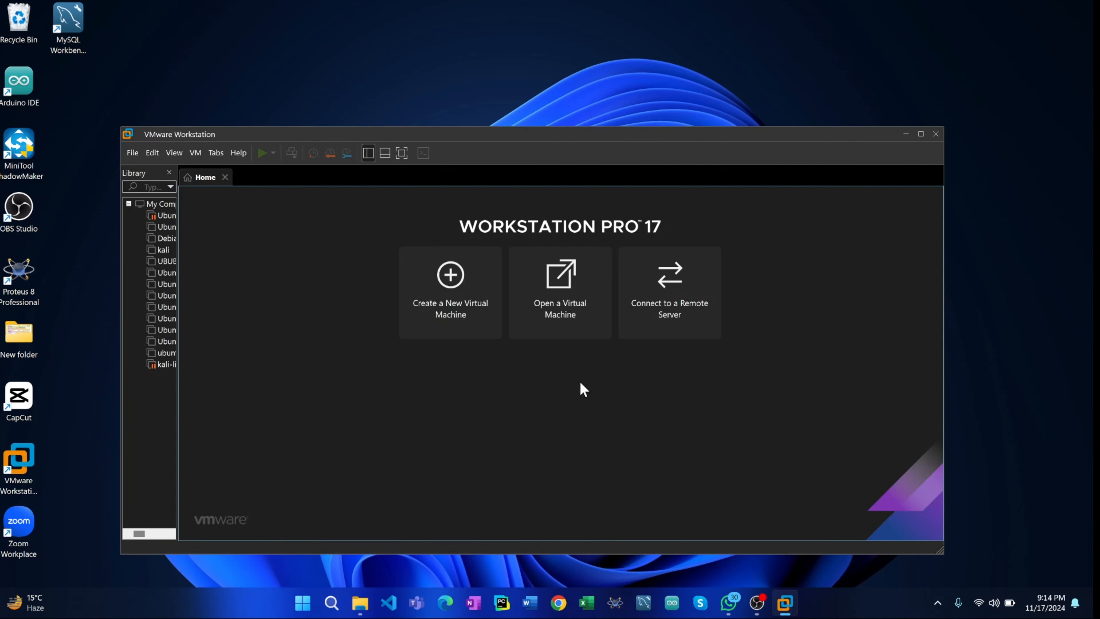
- Widen the library list and remove the virtual machines Ubuntu 64-bit (8) and Debian 11.x 64-bit from it
{"action": "left_click_drag", "start_coordinate": [462, 139], "coordinate": [511, 62]}
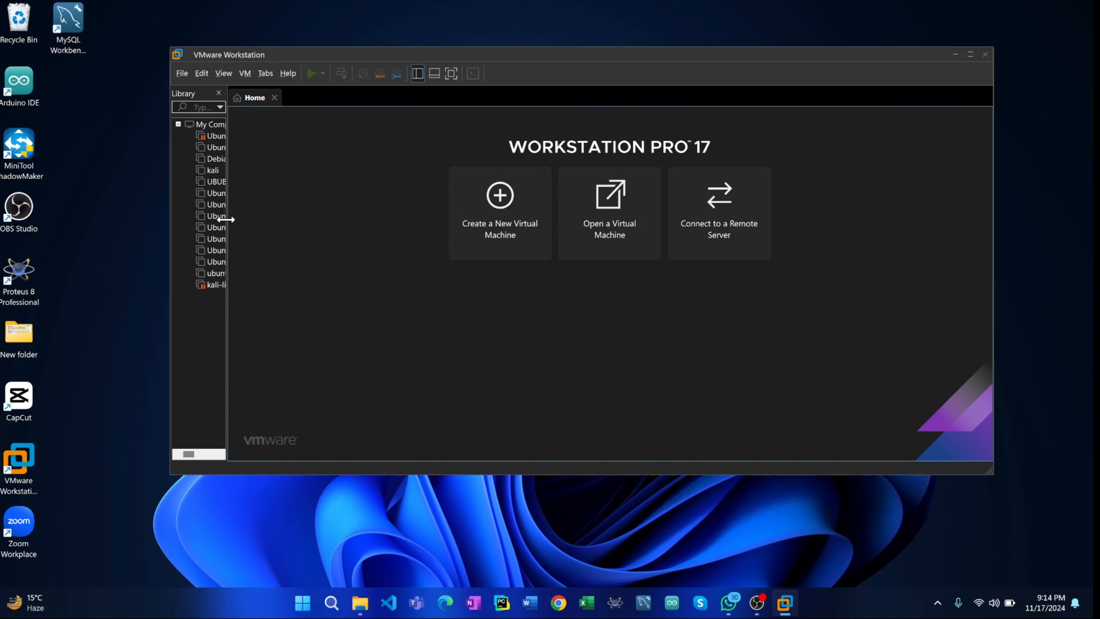
{"action": "left_click_drag", "start_coordinate": [225, 220], "coordinate": [342, 241]}
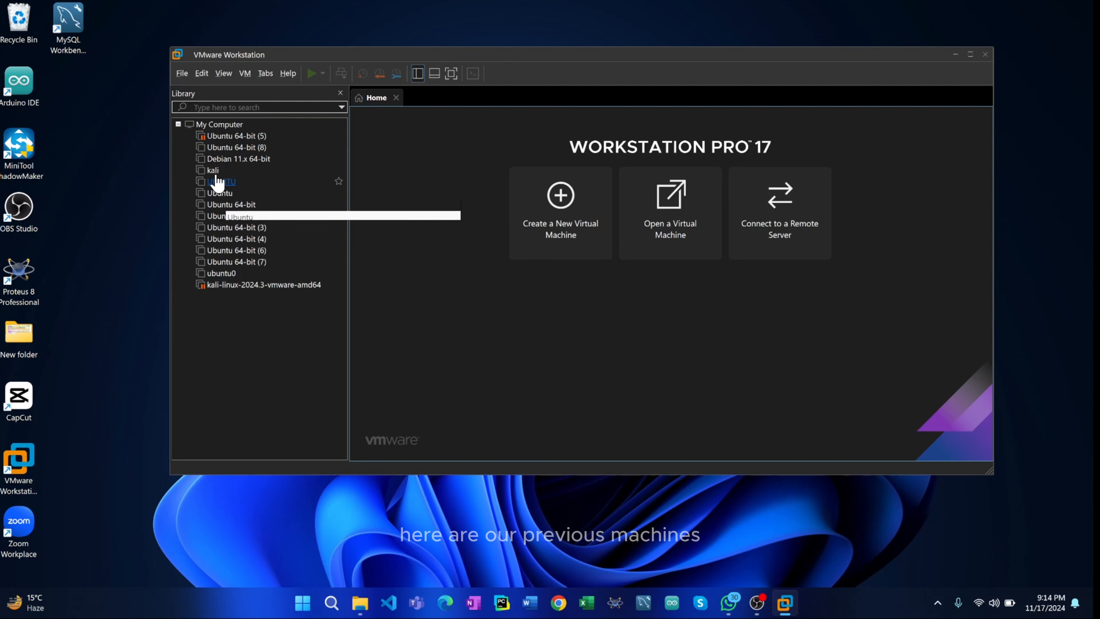
{"action": "right_click", "coordinate": [221, 150]}
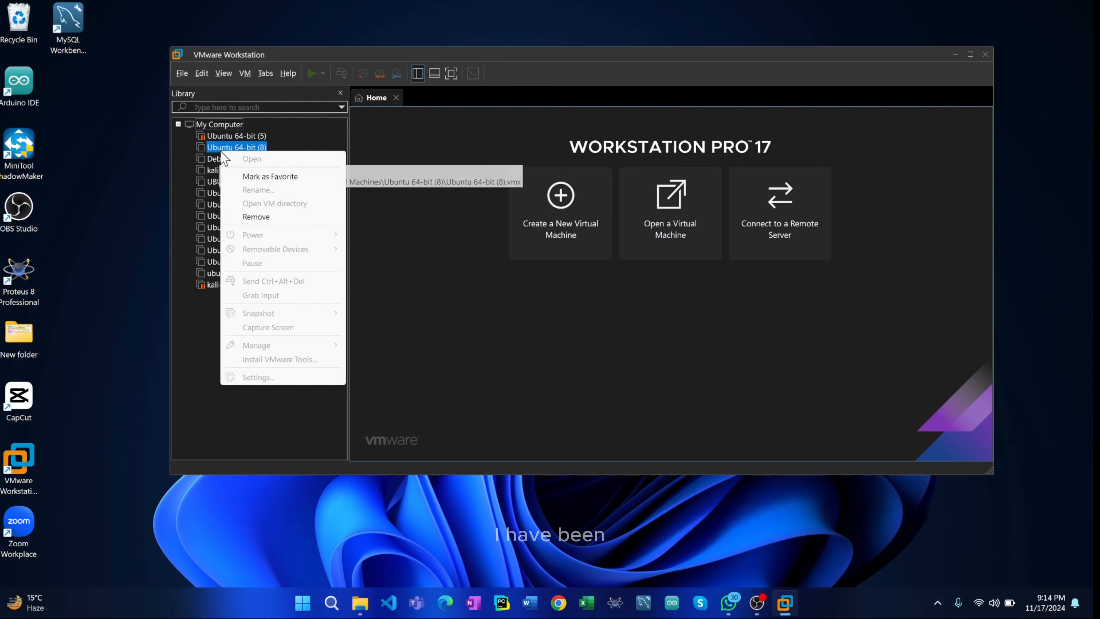
{"action": "left_click", "coordinate": [269, 219]}
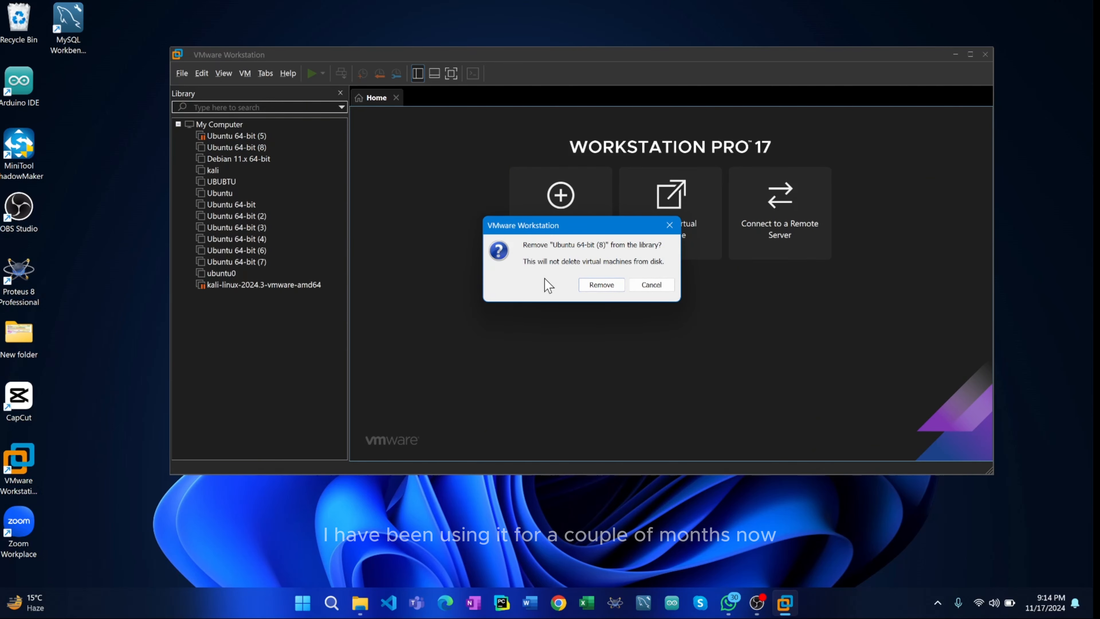
{"action": "left_click", "coordinate": [590, 286]}
{"action": "right_click", "coordinate": [217, 147]}
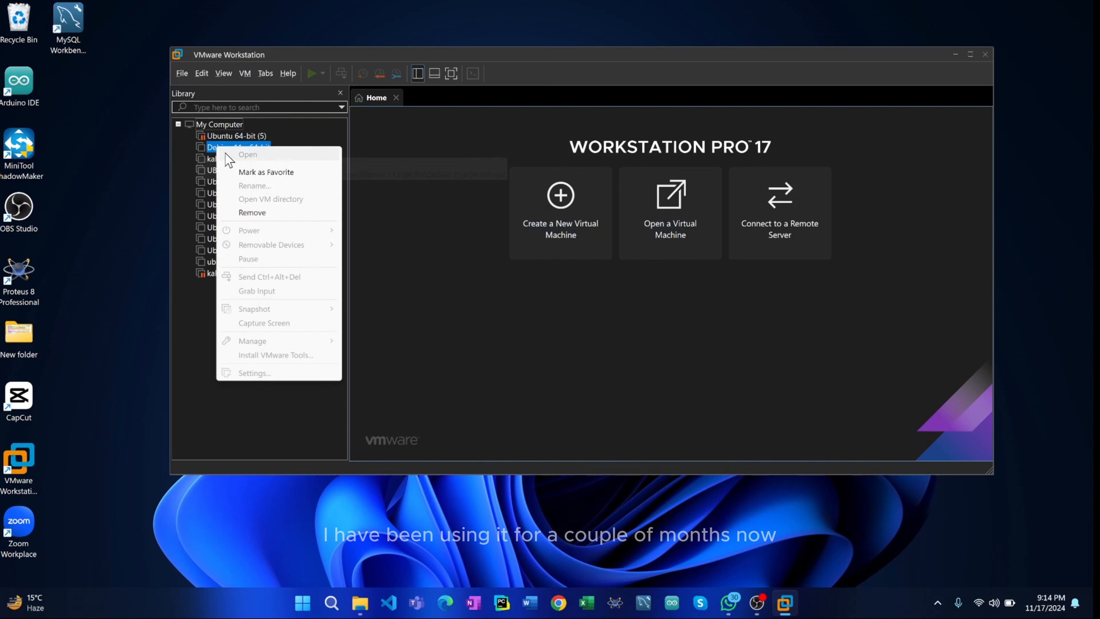
{"action": "left_click", "coordinate": [290, 210]}
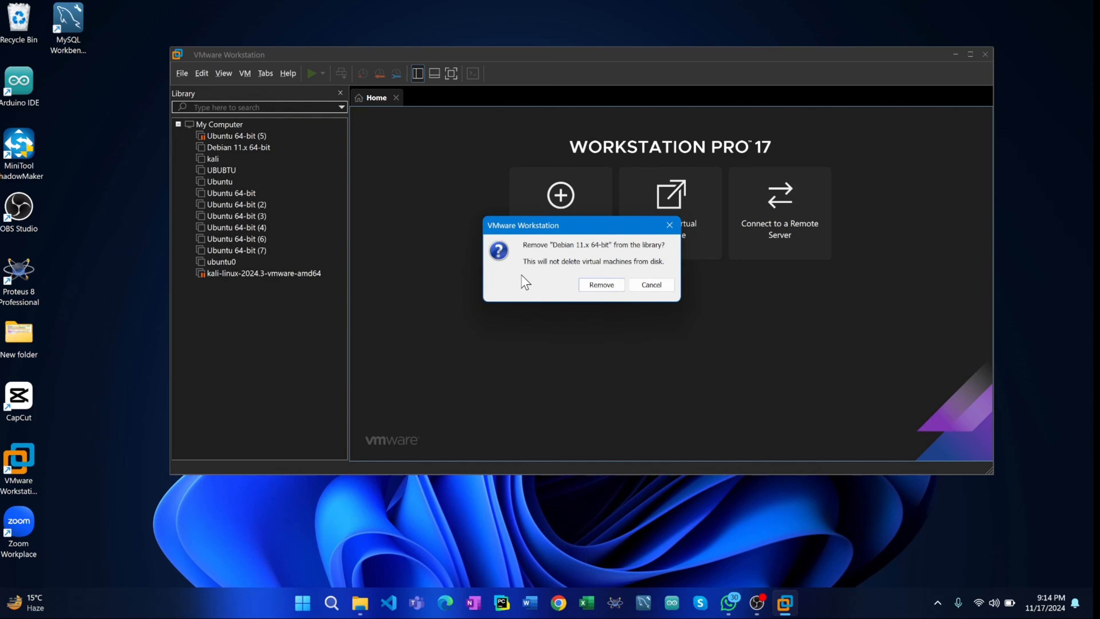
{"action": "left_click", "coordinate": [593, 285]}
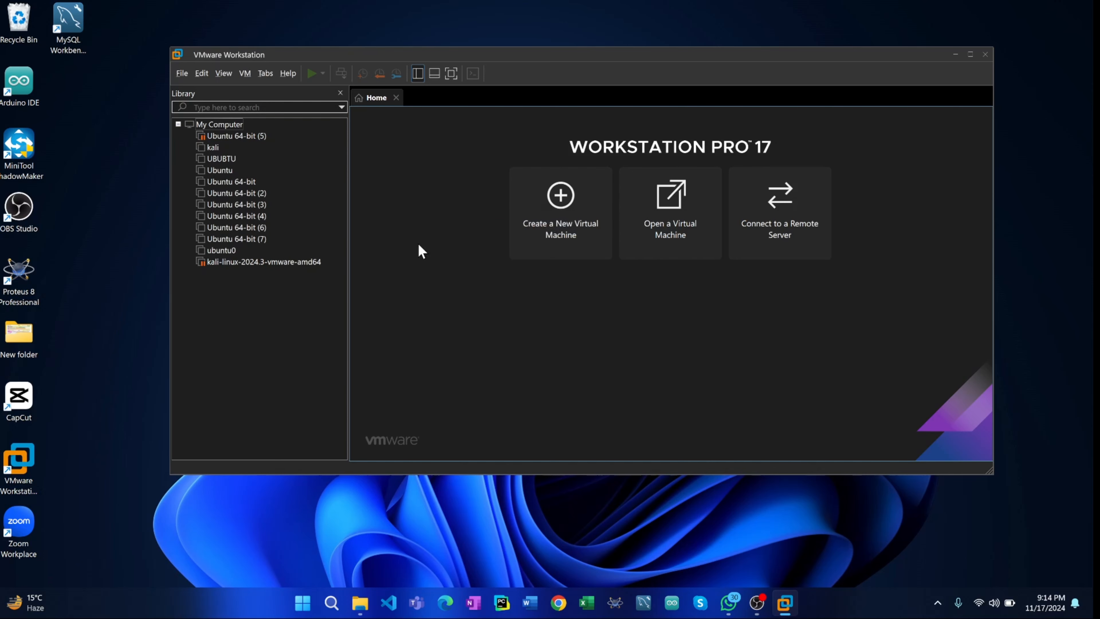
- Remove the virtual machines UBUBTU and Ubuntu from the library
{"action": "right_click", "coordinate": [216, 158]}
{"action": "left_click", "coordinate": [287, 222]}
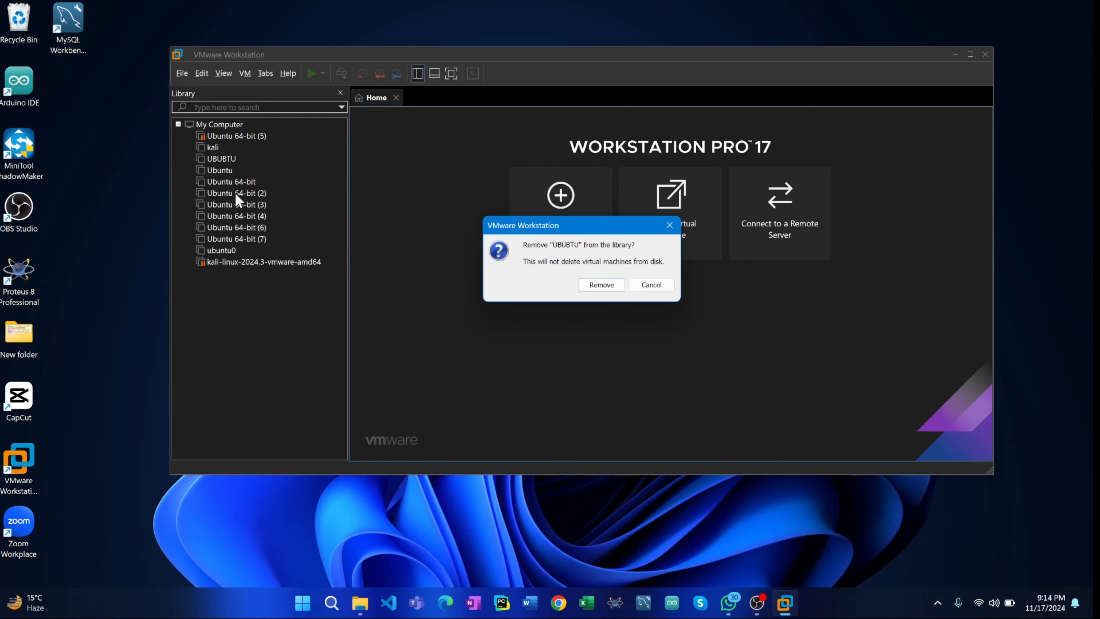
{"action": "left_click", "coordinate": [601, 285]}
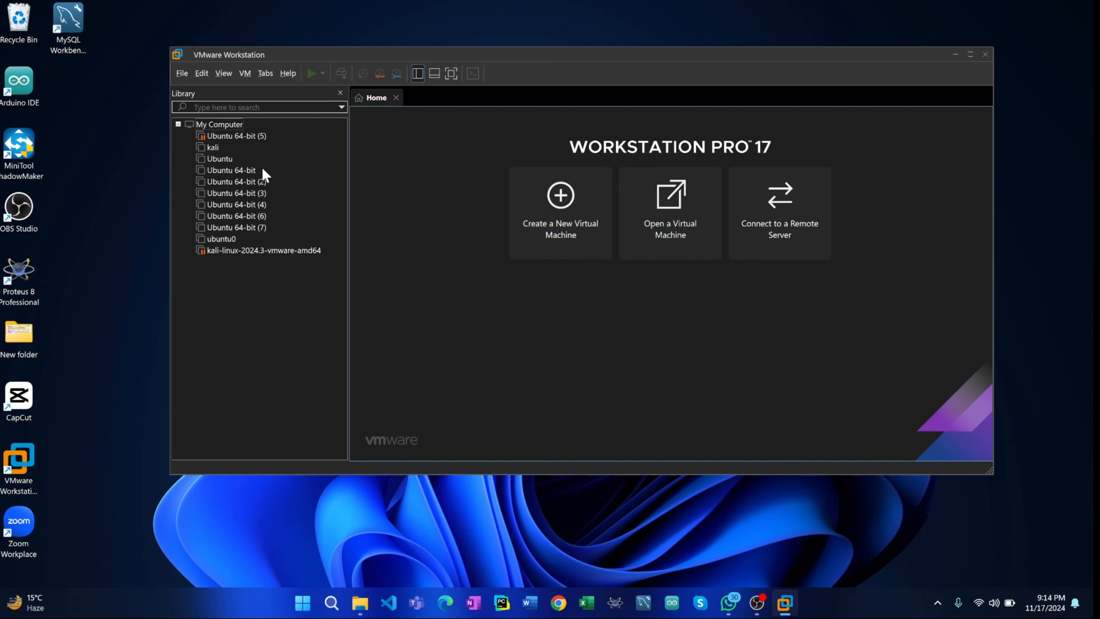
{"action": "right_click", "coordinate": [218, 160]}
{"action": "left_click", "coordinate": [273, 228]}
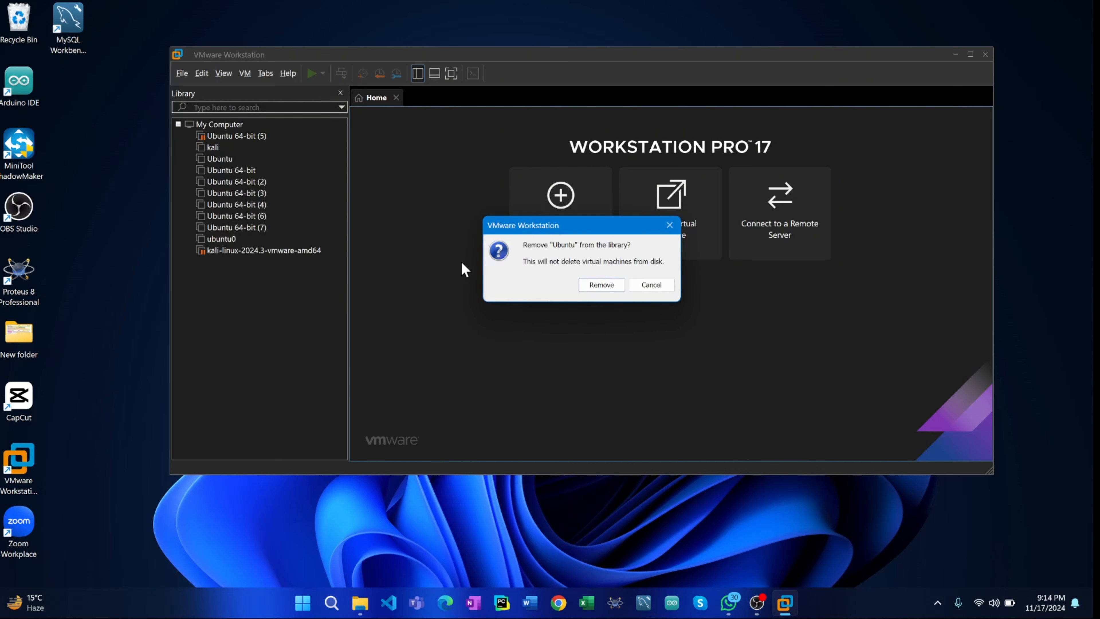
{"action": "left_click", "coordinate": [601, 285]}
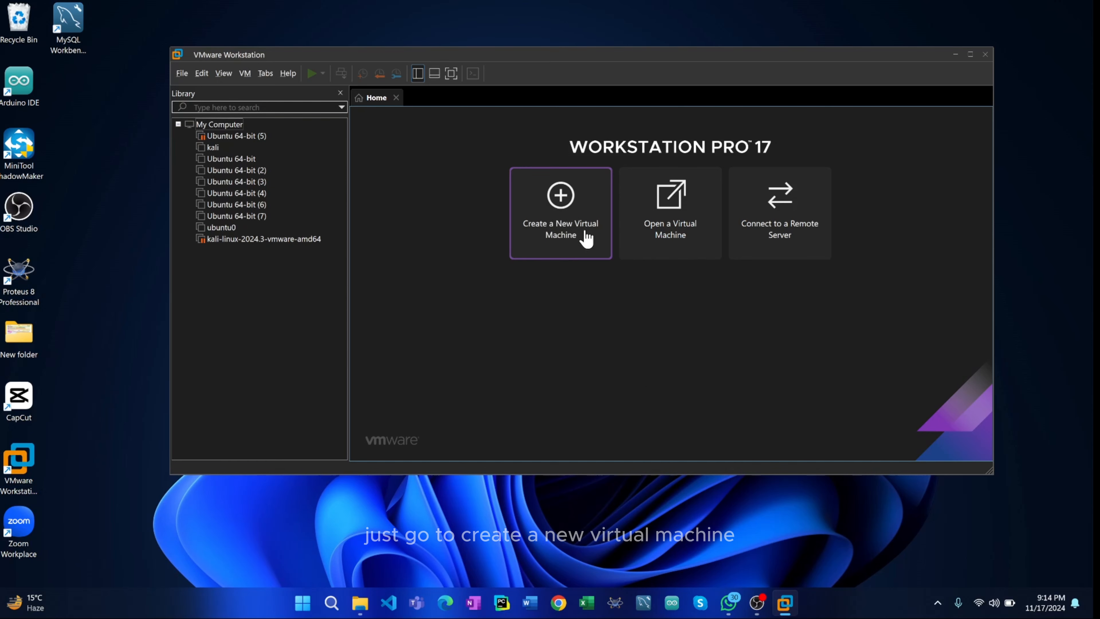
- Start a new virtual machine with the Typical configuration, using kali-linux-2024.3-installer-amd64.iso from D:\Create\Exe files as the installer disc image
{"action": "left_click", "coordinate": [567, 212]}
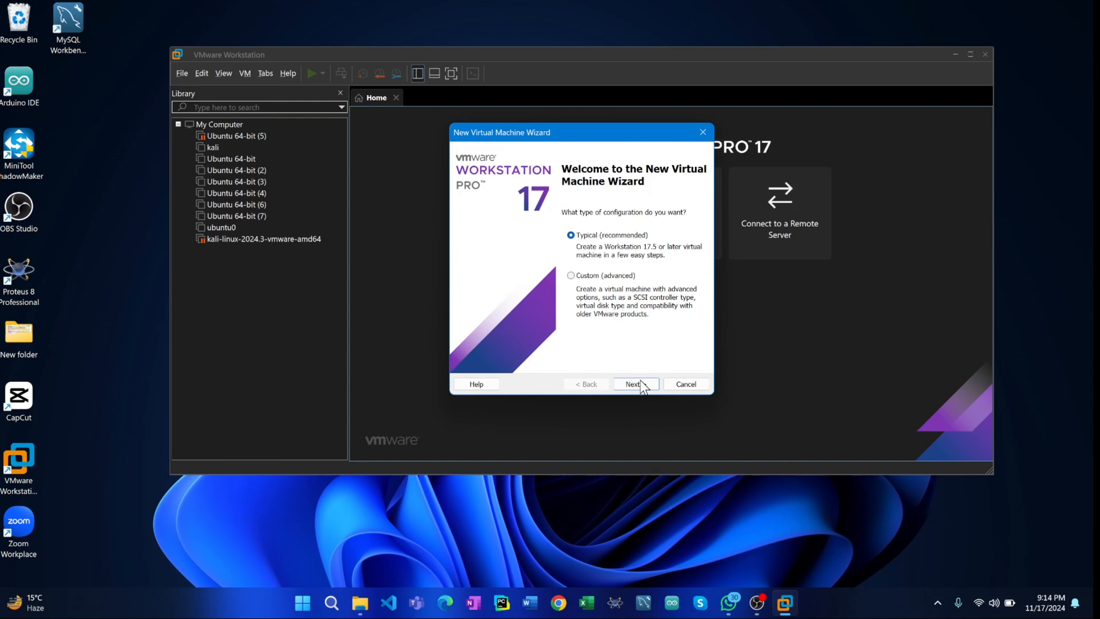
{"action": "left_click", "coordinate": [636, 384]}
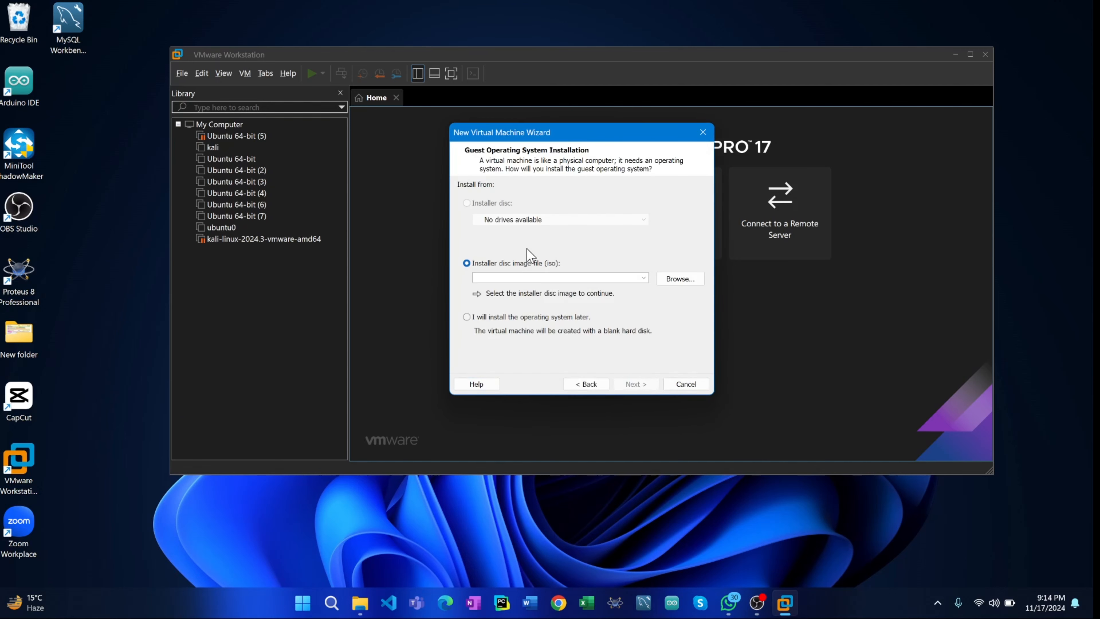
{"action": "left_click", "coordinate": [679, 283]}
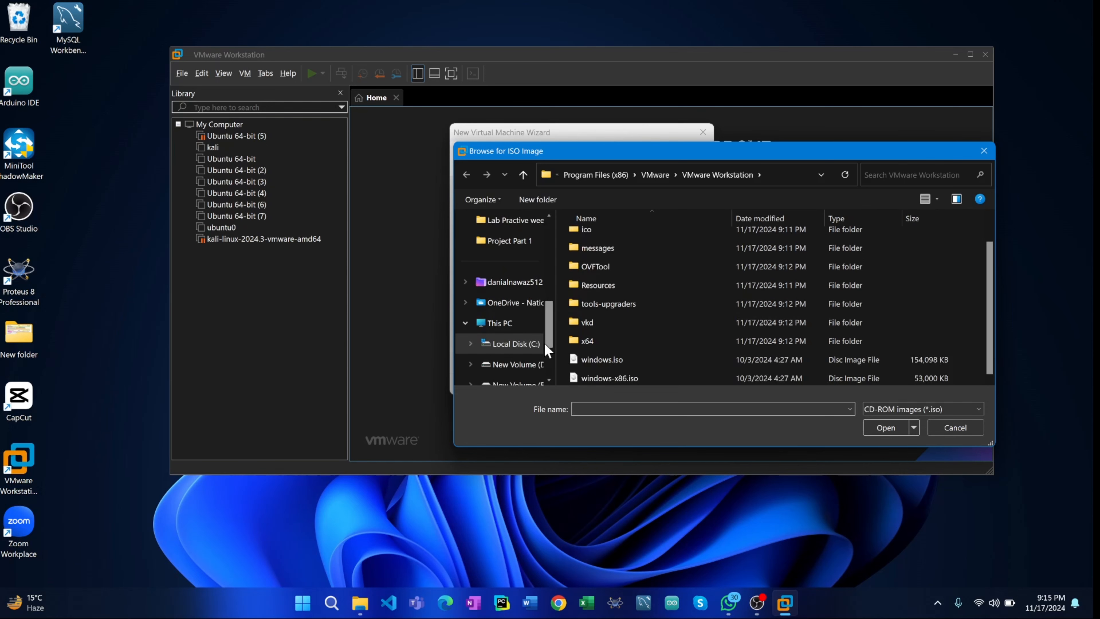
{"action": "left_click", "coordinate": [517, 366]}
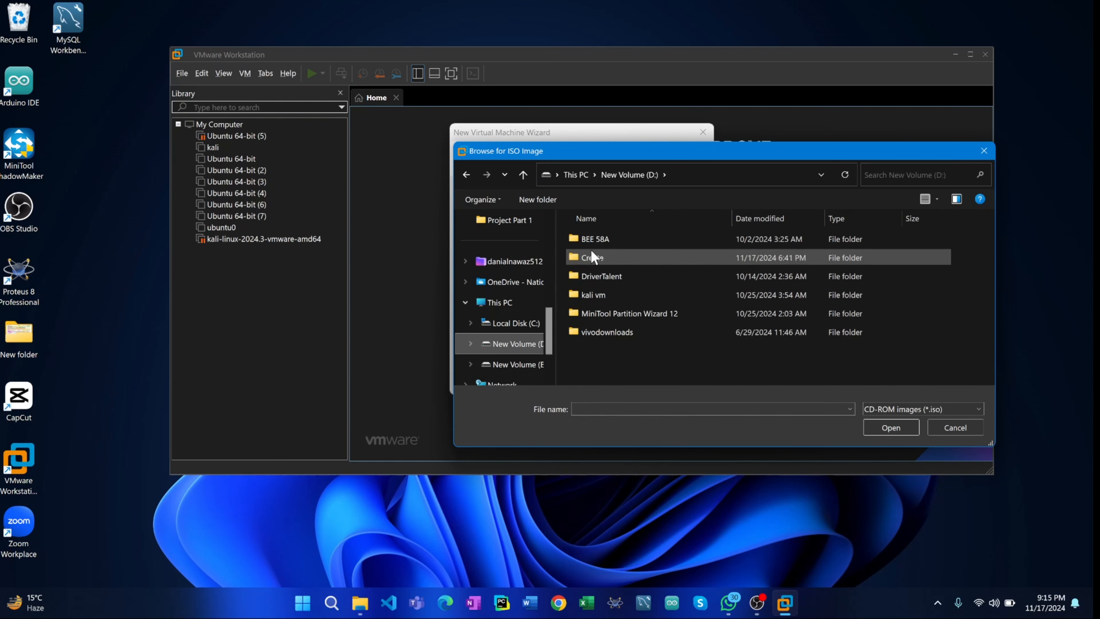
{"action": "double_click", "coordinate": [611, 260]}
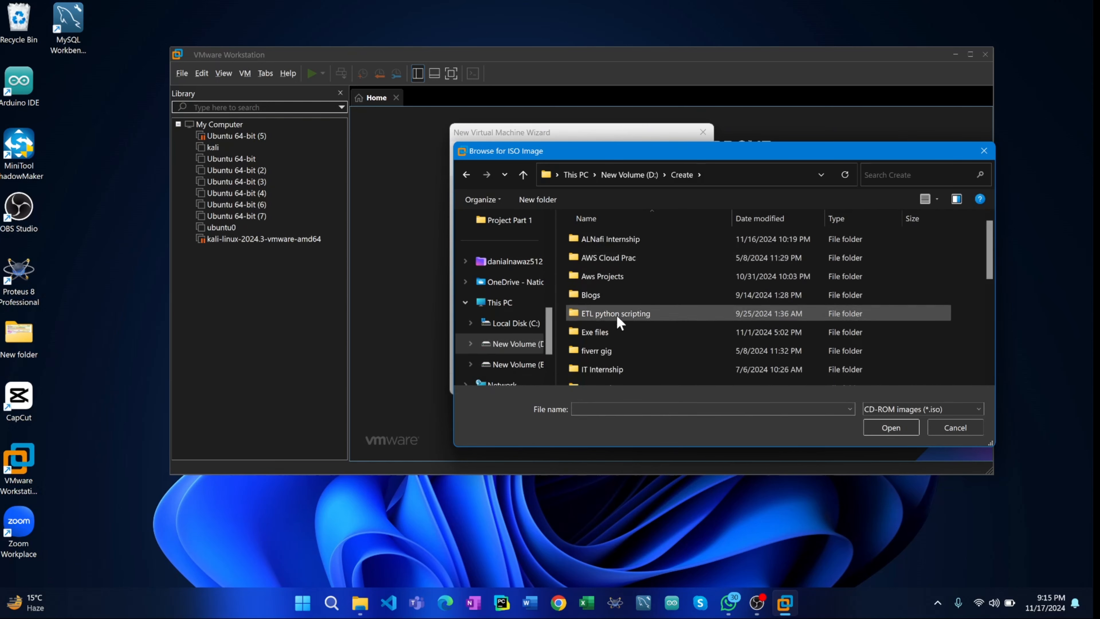
{"action": "double_click", "coordinate": [618, 333]}
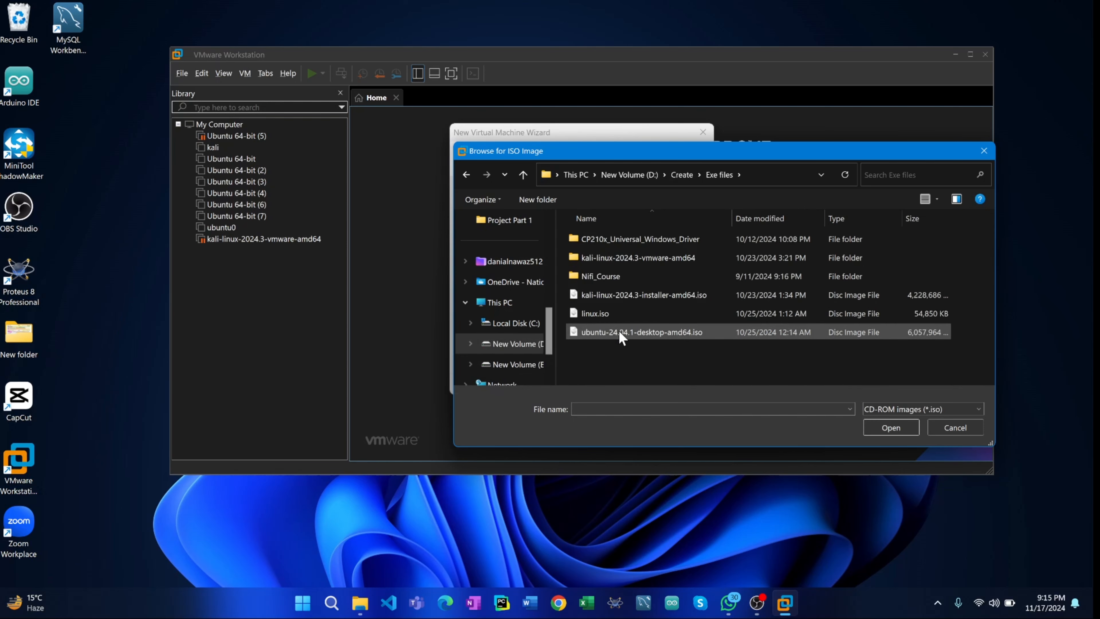
{"action": "left_click", "coordinate": [656, 297]}
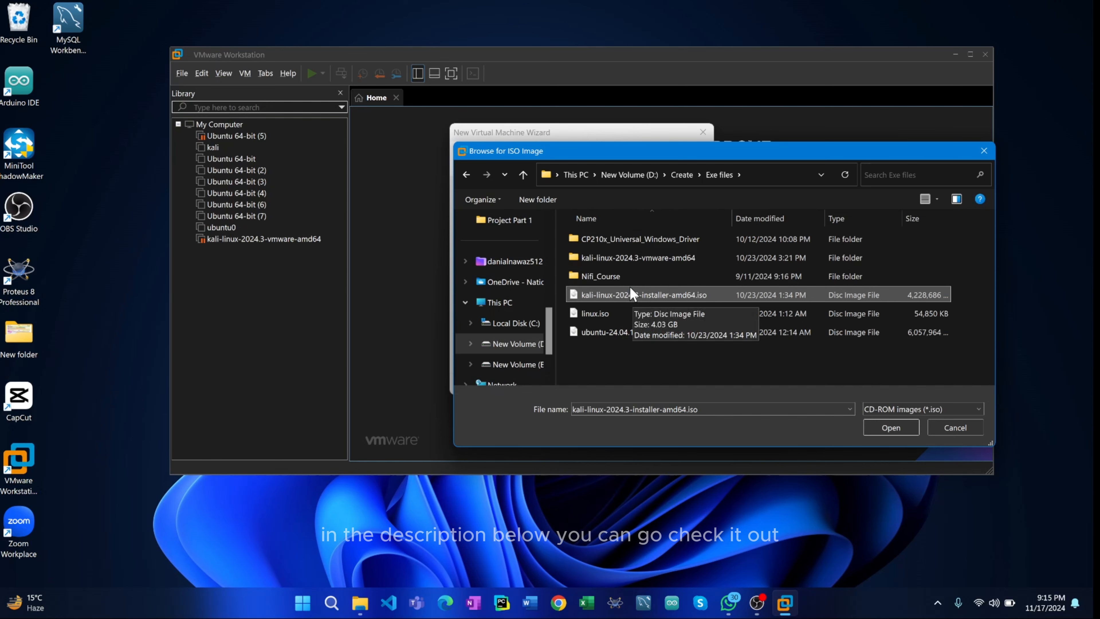
{"action": "left_click", "coordinate": [872, 426]}
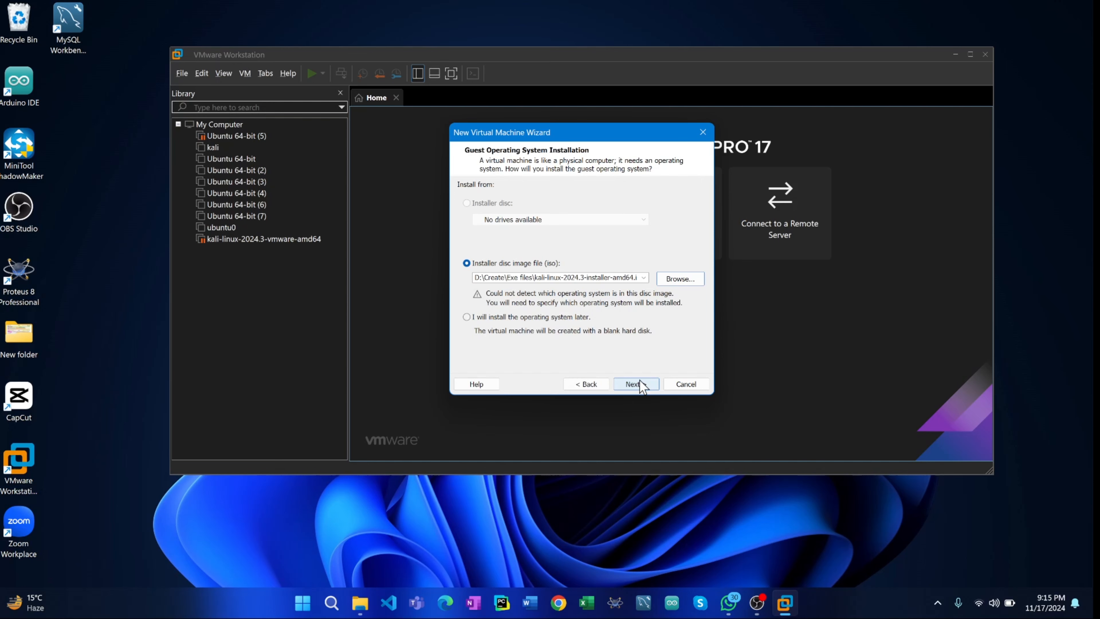
{"action": "left_click", "coordinate": [640, 380]}
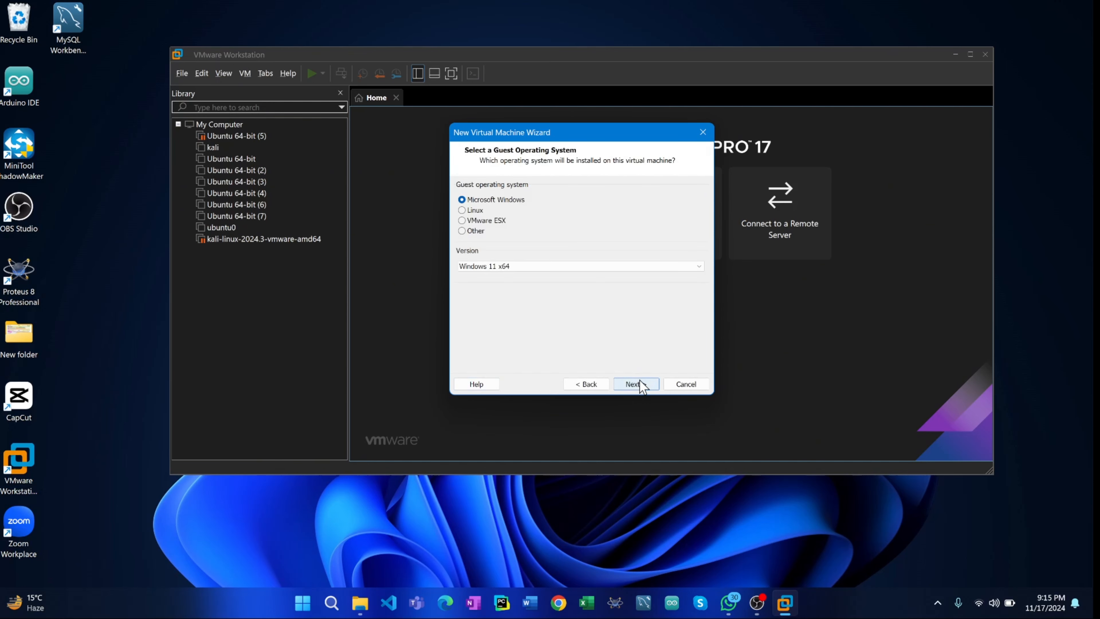
- Set the guest operating system to Linux with version Debian 12.x 64-bit
{"action": "left_click", "coordinate": [472, 211]}
{"action": "left_click", "coordinate": [512, 266]}
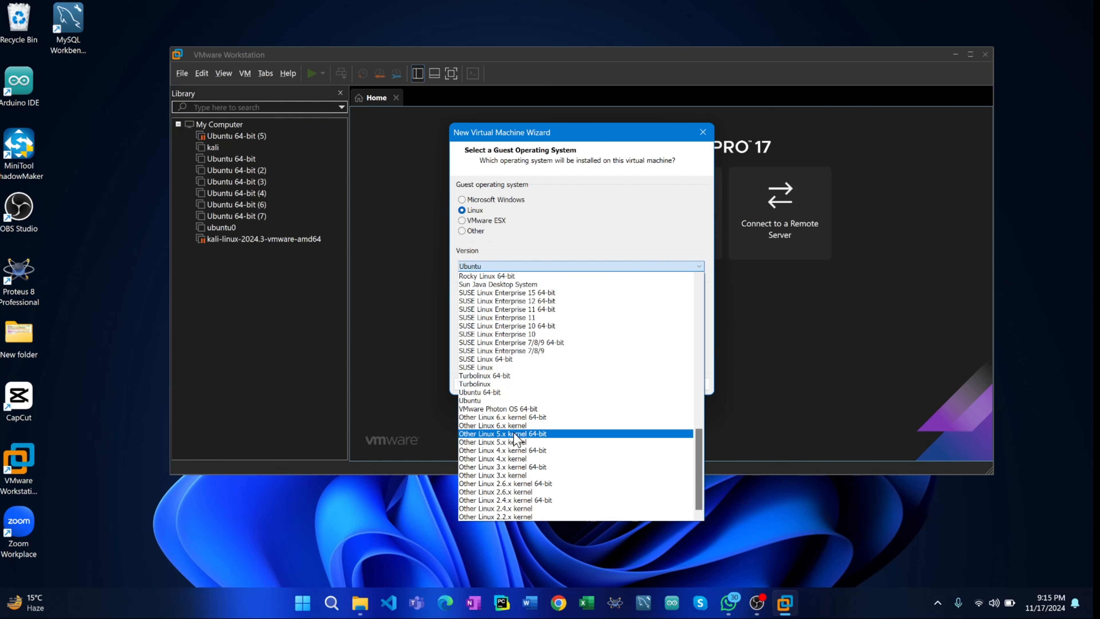
{"action": "scroll", "coordinate": [516, 438], "scroll_direction": "up", "scroll_amount": 7}
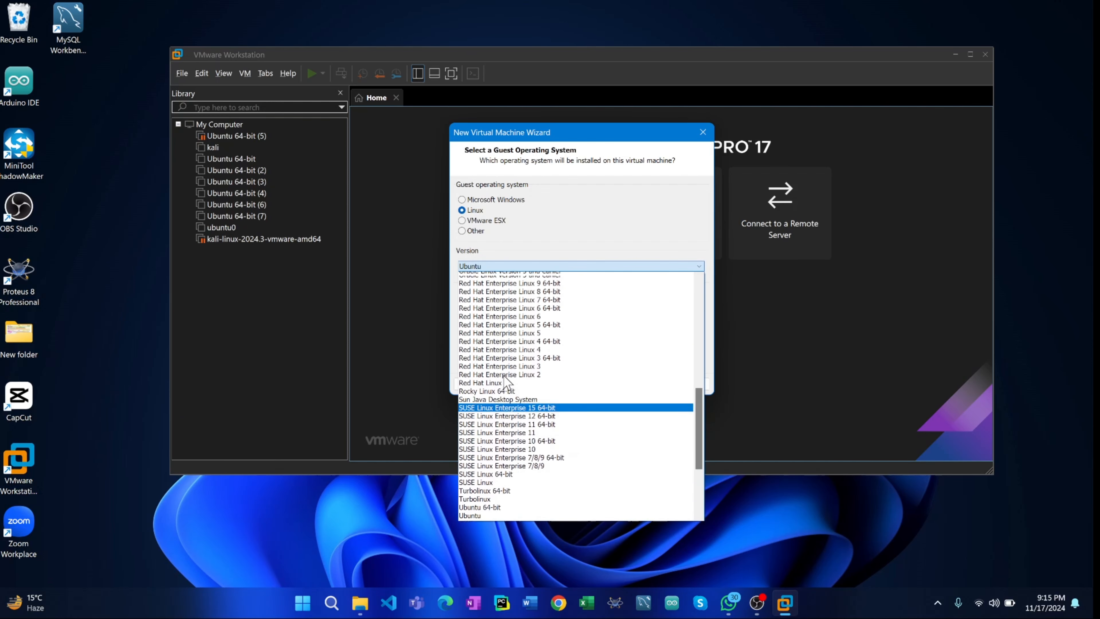
{"action": "scroll", "coordinate": [504, 376], "scroll_direction": "up", "scroll_amount": 7}
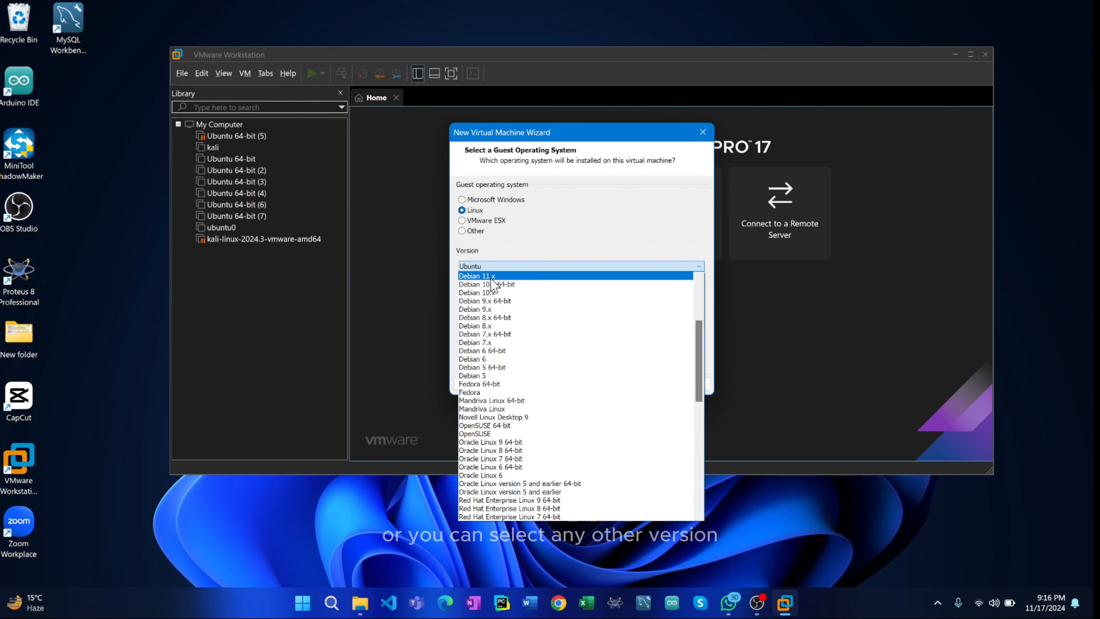
{"action": "scroll", "coordinate": [501, 282], "scroll_direction": "up", "scroll_amount": 2}
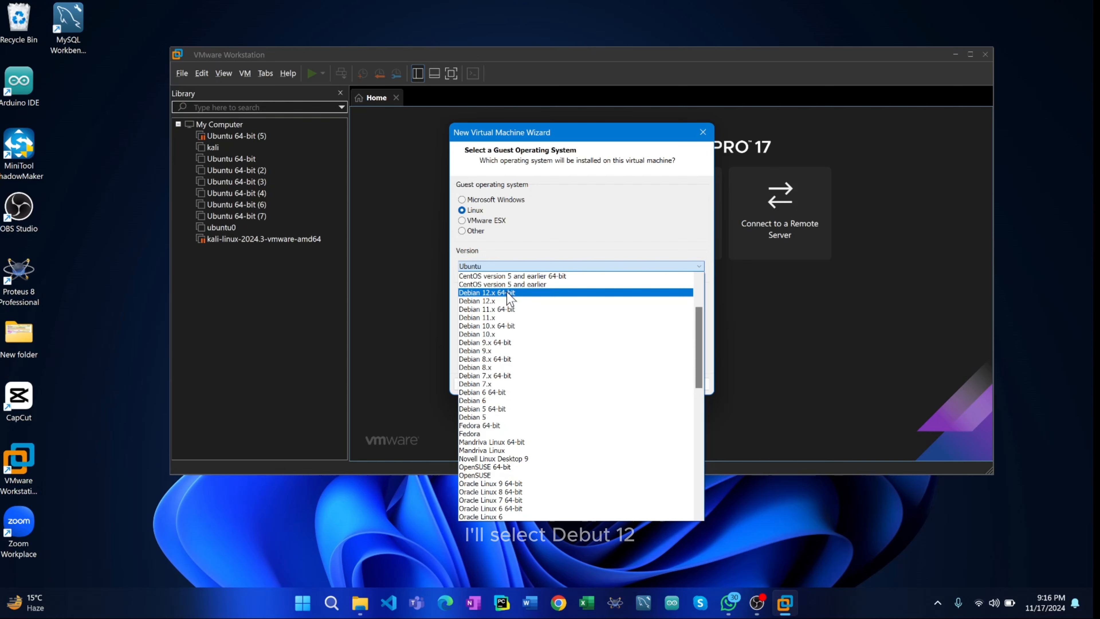
{"action": "left_click", "coordinate": [510, 297]}
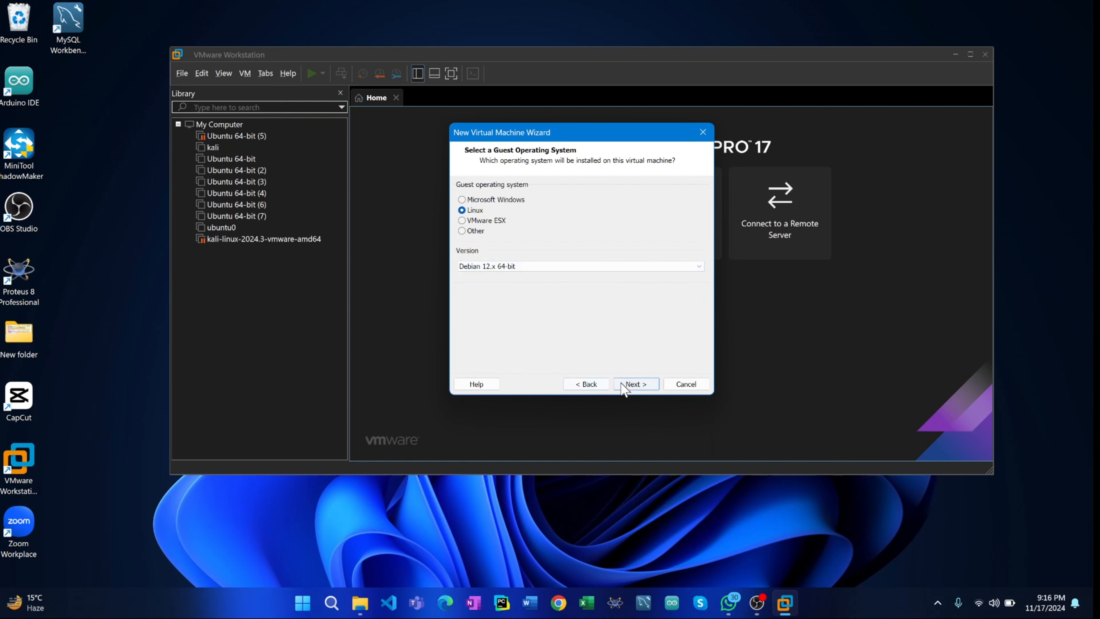
{"action": "left_click", "coordinate": [635, 384]}
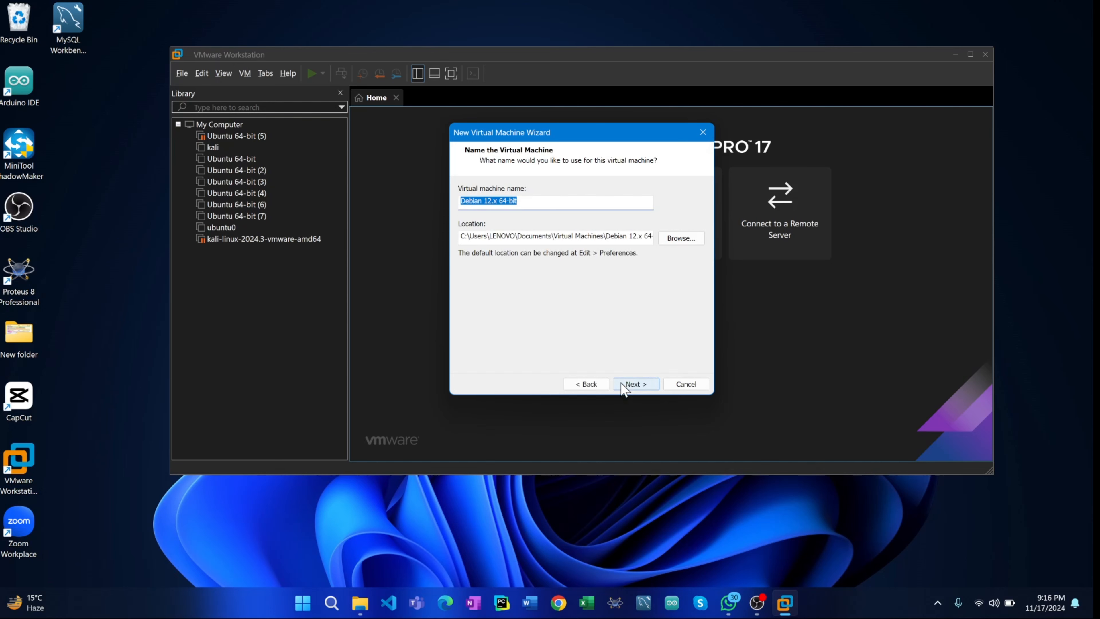
- Accept the default virtual machine name and location, and set a maximum disk size of 40 GB split into multiple files
{"action": "left_click", "coordinate": [635, 384]}
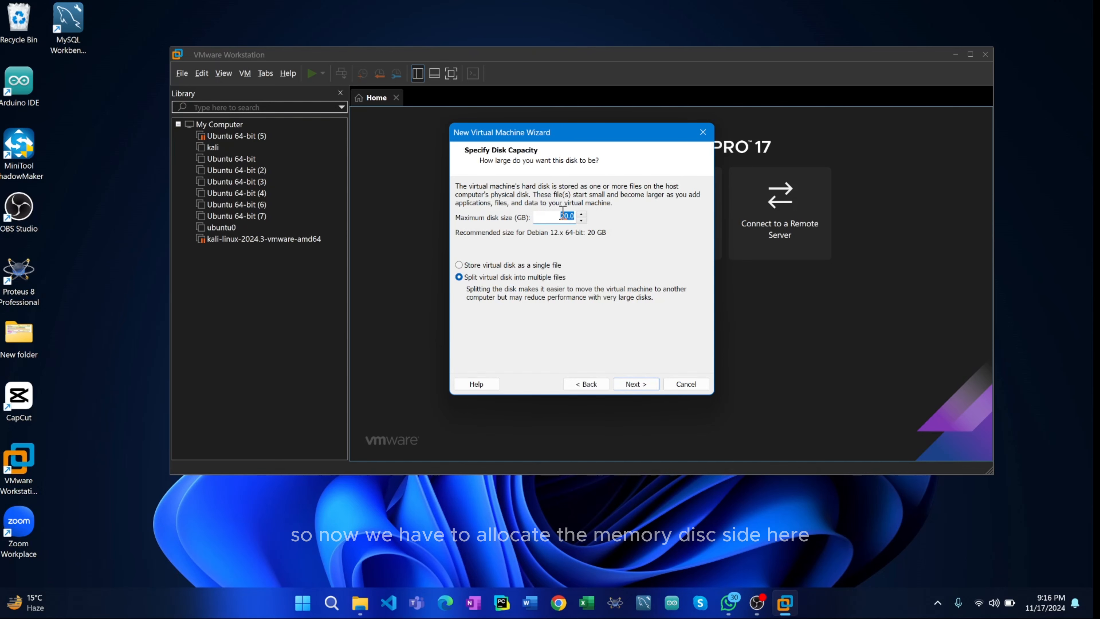
{"action": "type", "text": "40"}
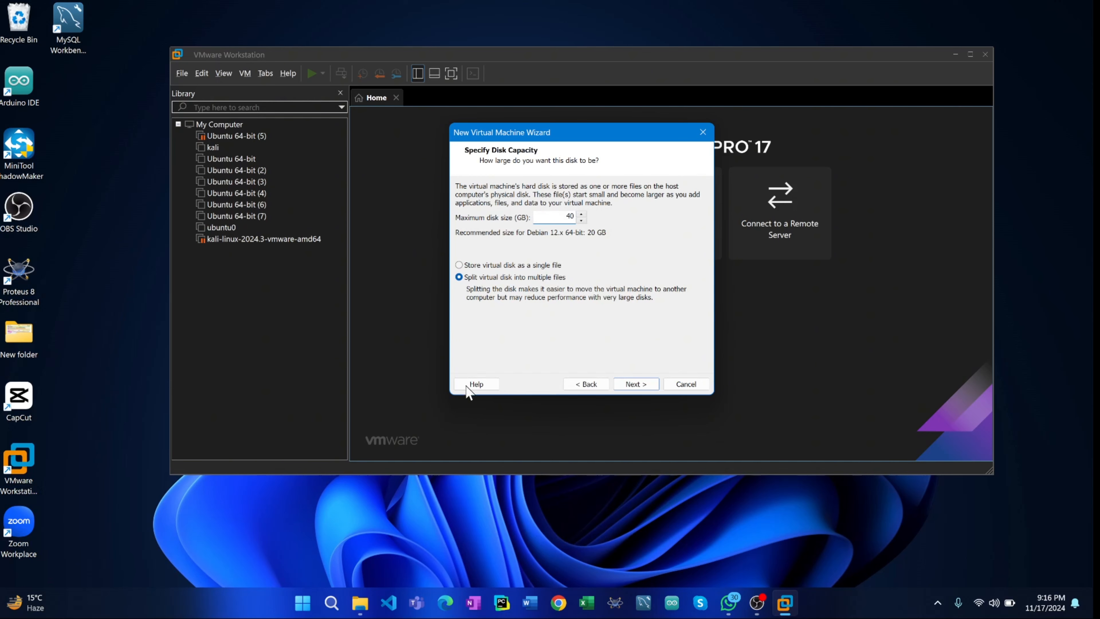
{"action": "left_click", "coordinate": [631, 387]}
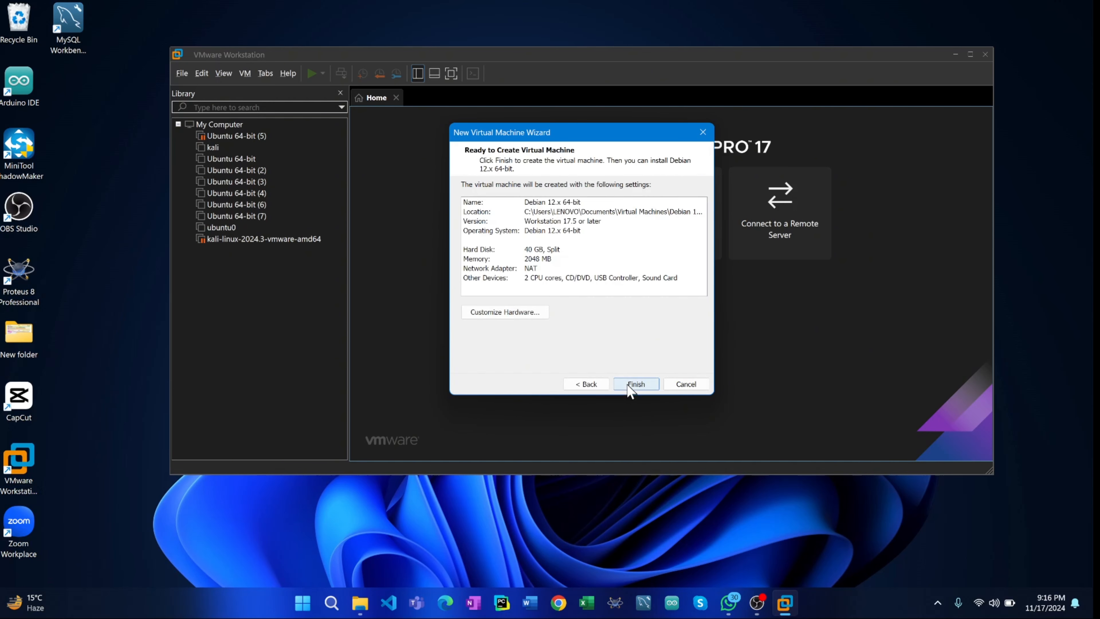
- Customize the hardware to allocate 3824 MB of memory and finish creating the virtual machine
{"action": "left_click", "coordinate": [533, 259]}
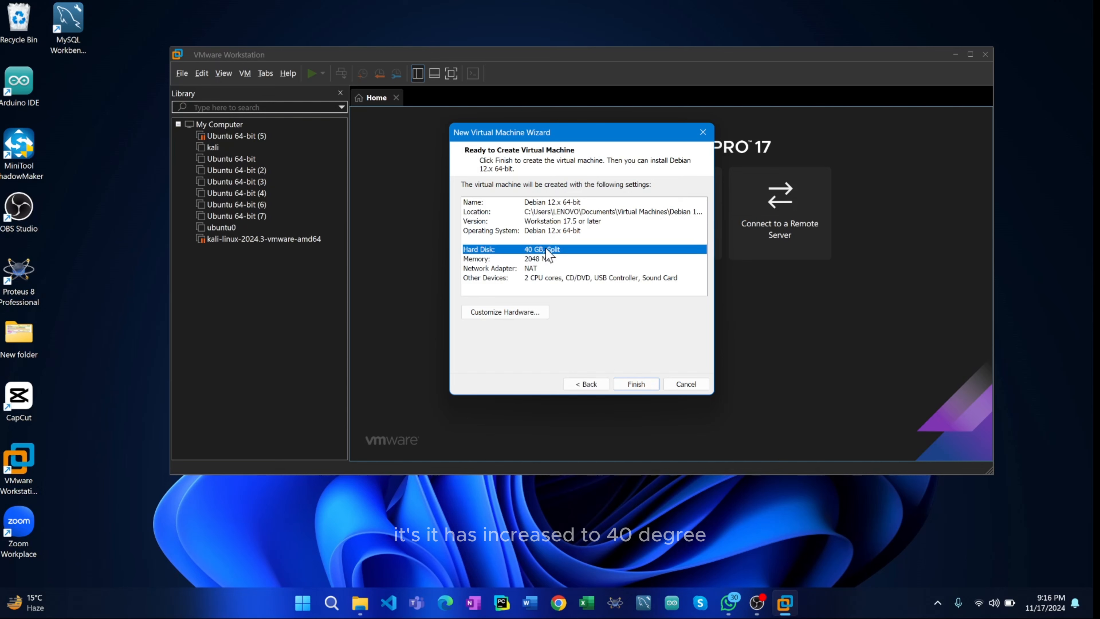
{"action": "left_click", "coordinate": [520, 313]}
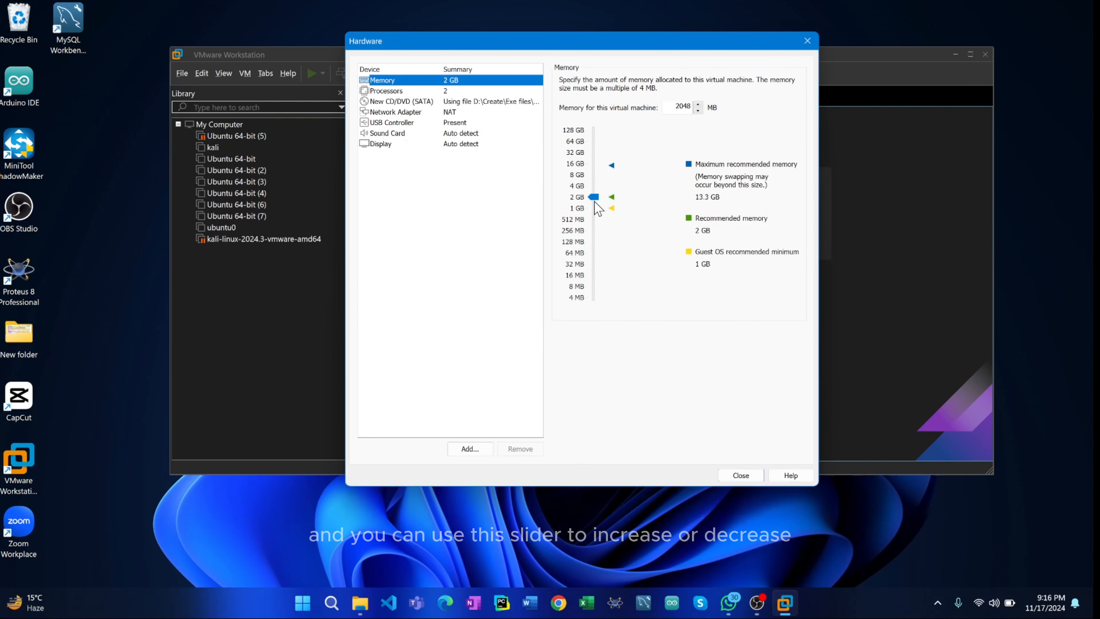
{"action": "mouse_move", "coordinate": [595, 201]}
{"action": "left_mouse_down"}
{"action": "mouse_move", "coordinate": [597, 149]}
{"action": "mouse_move", "coordinate": [602, 192]}
{"action": "left_mouse_up"}
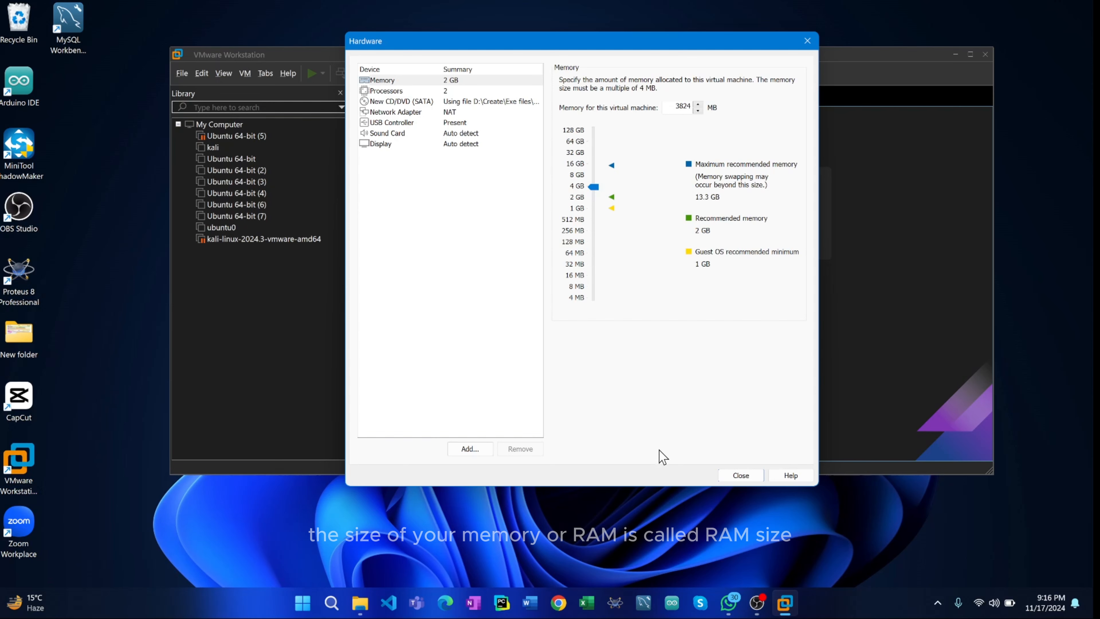
{"action": "left_click", "coordinate": [739, 476]}
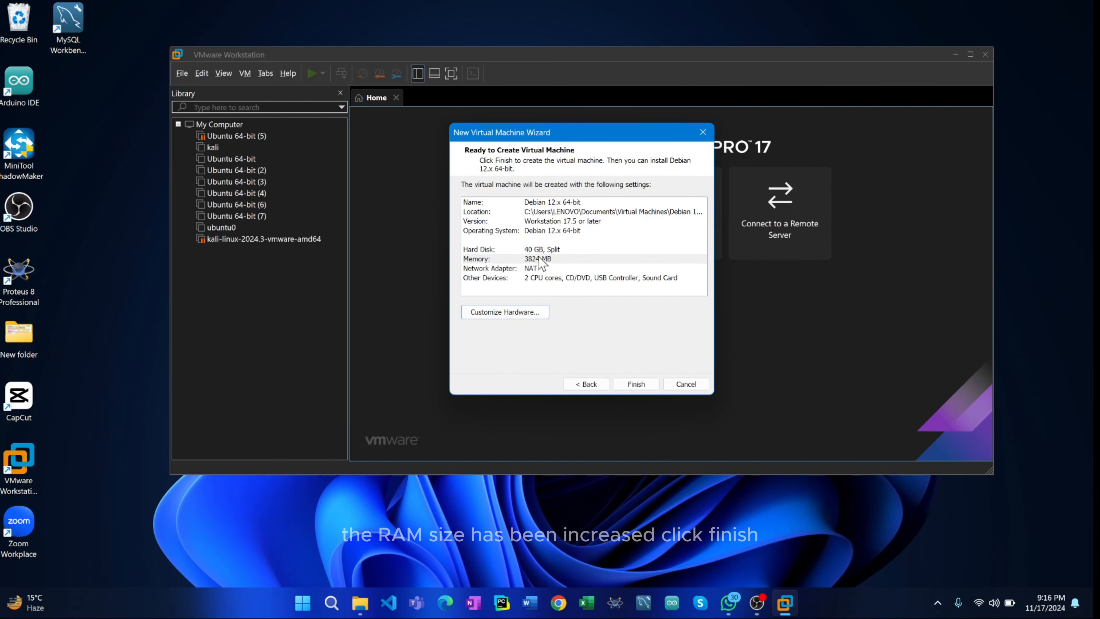
{"action": "left_click", "coordinate": [639, 387]}
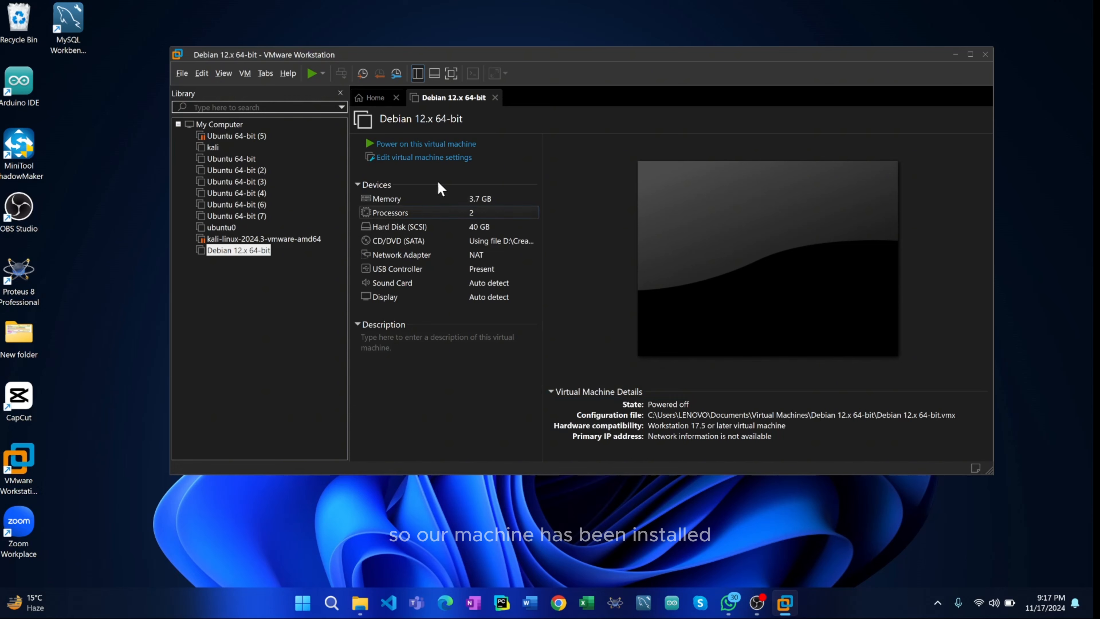
- Power on the Debian 12.x 64-bit virtual machine and dismiss the side channel mitigations hint
{"action": "left_click", "coordinate": [408, 145]}
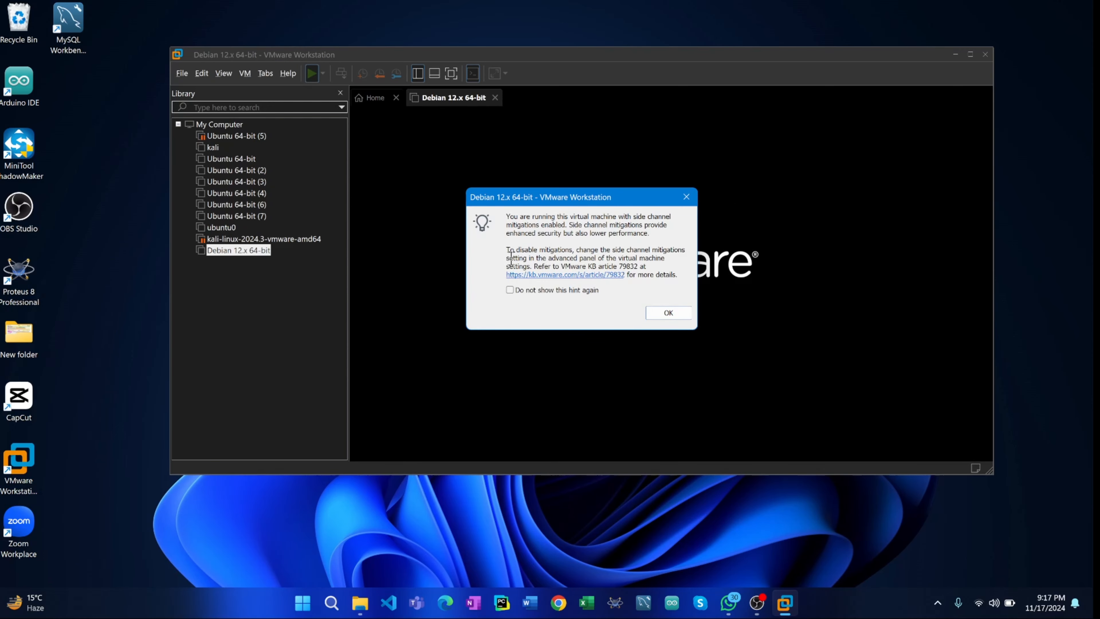
{"action": "left_click_drag", "start_coordinate": [506, 250], "coordinate": [659, 258]}
{"action": "left_click", "coordinate": [666, 260]}
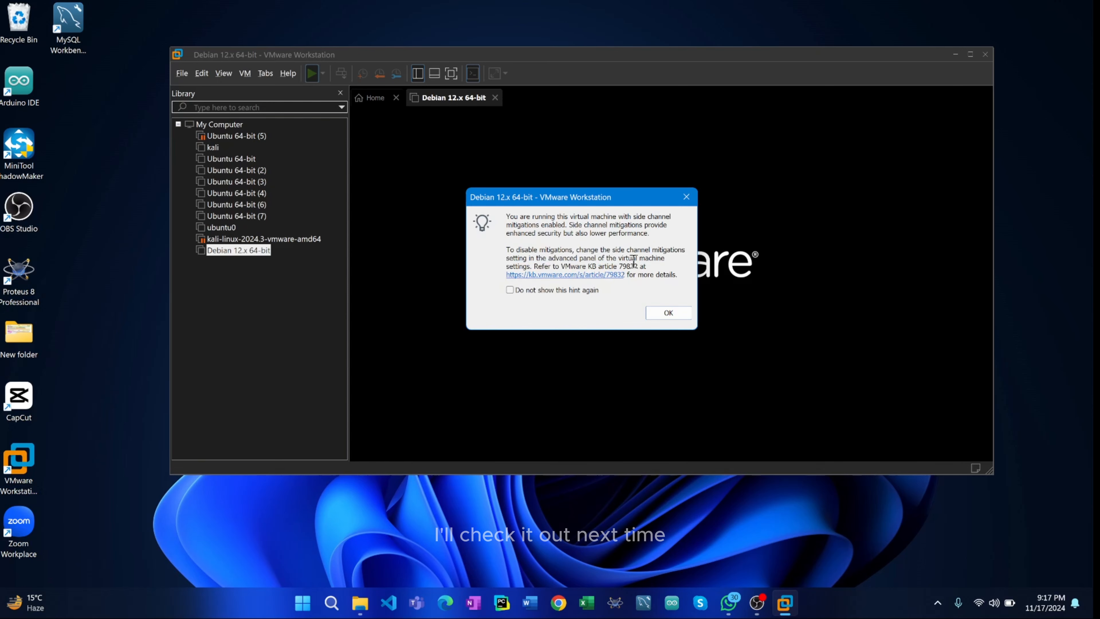
{"action": "left_click", "coordinate": [661, 314]}
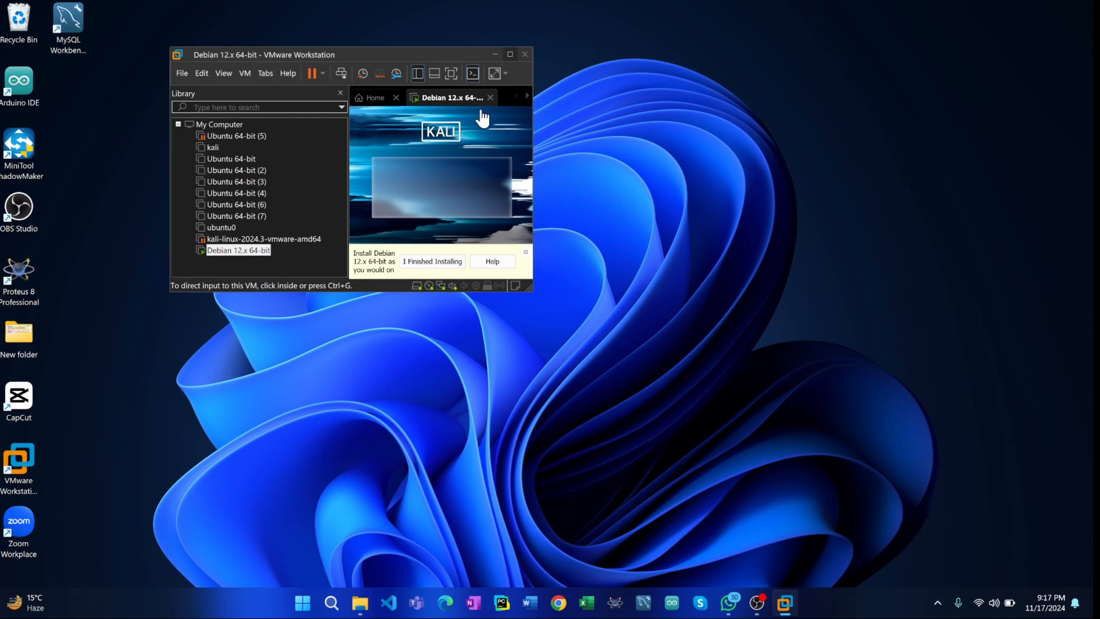
- Maximize the window with the guest display set to Free stretch, and start the Graphical install of Kali Linux
{"action": "left_click", "coordinate": [510, 55]}
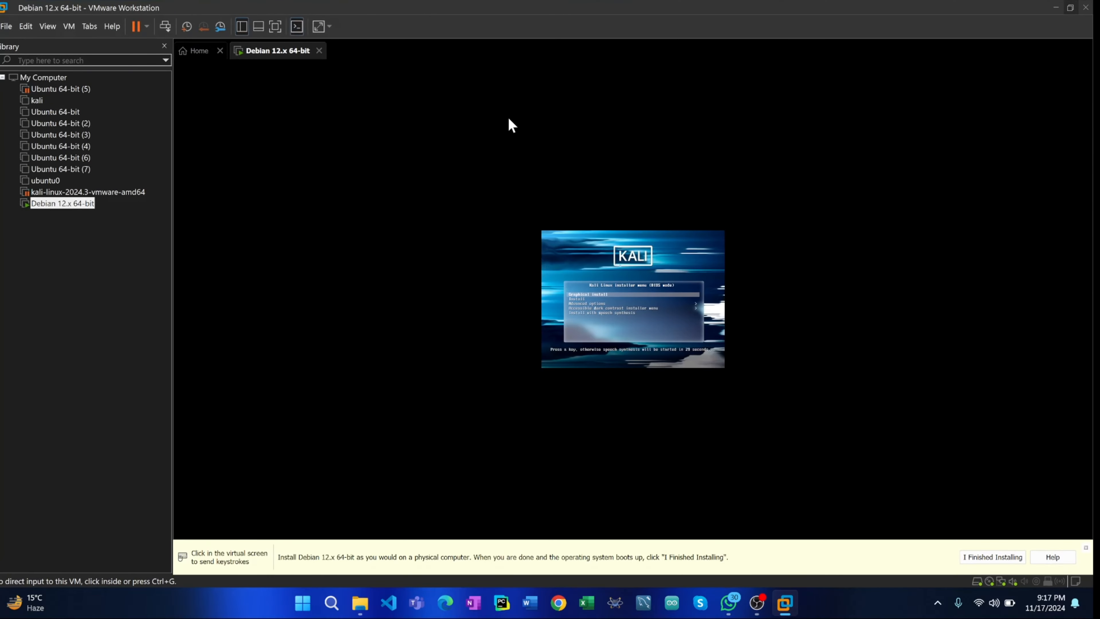
{"action": "left_click", "coordinate": [322, 28]}
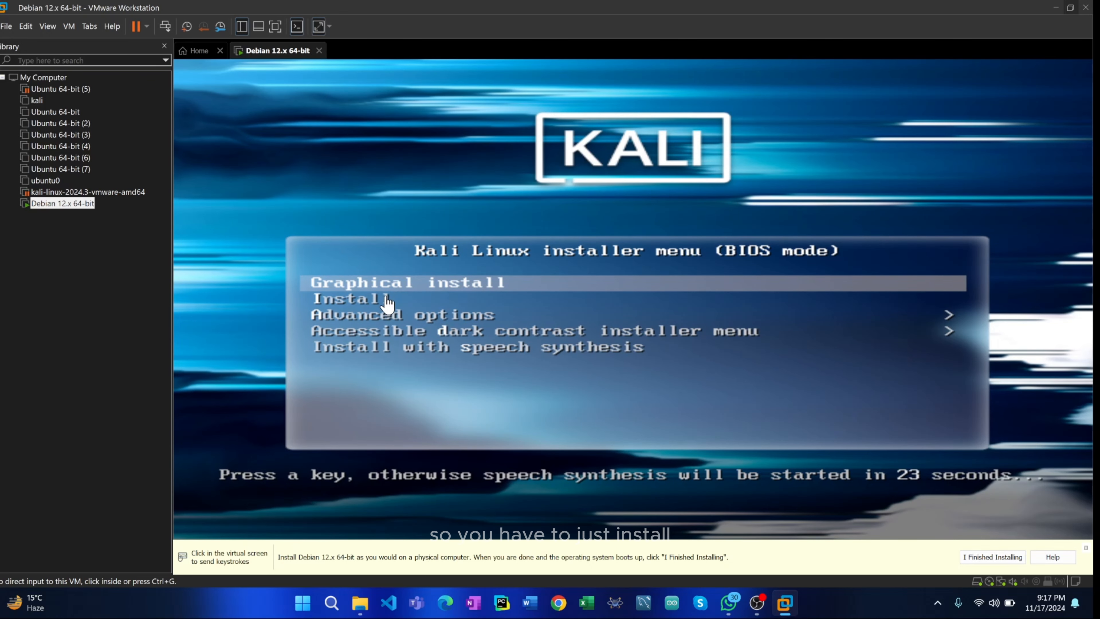
{"action": "left_click", "coordinate": [394, 304]}
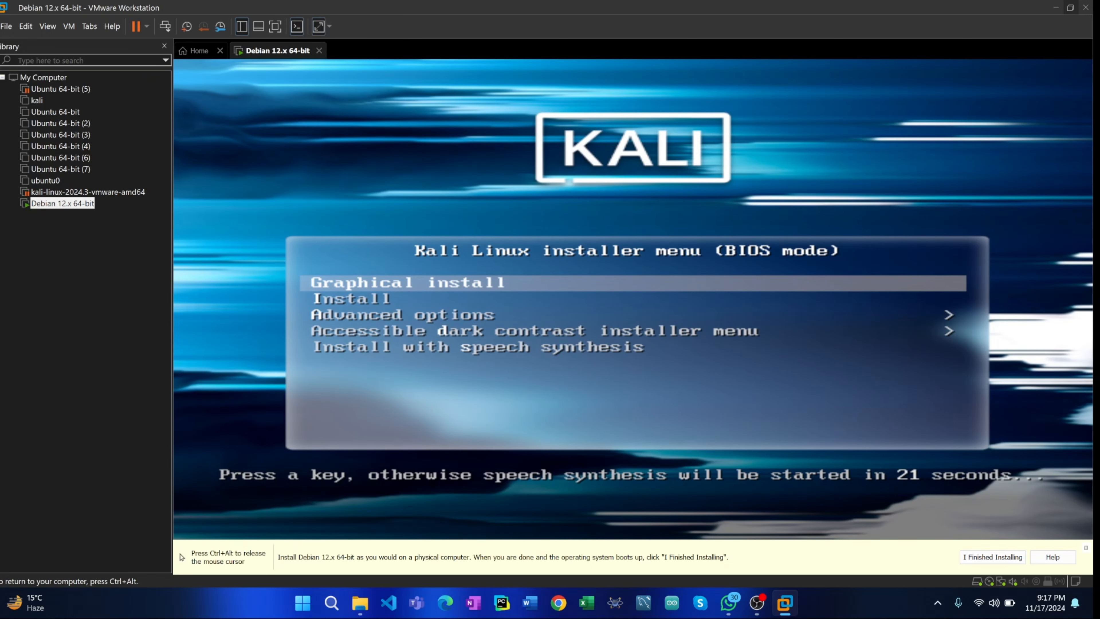
{"action": "key", "text": "Return"}
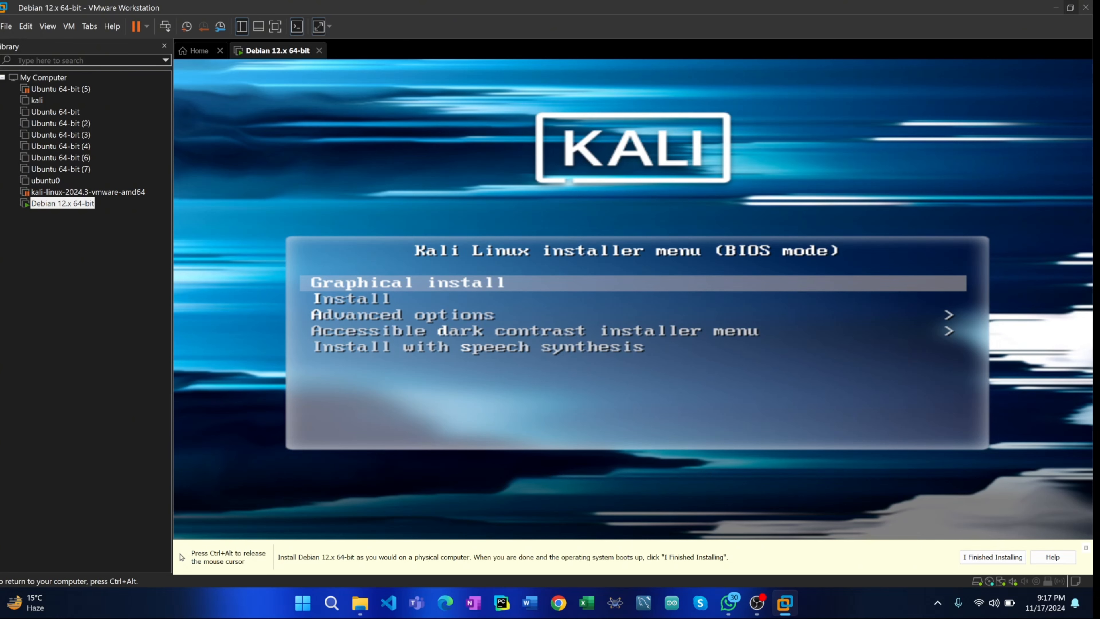
{"action": "key", "text": "Return"}
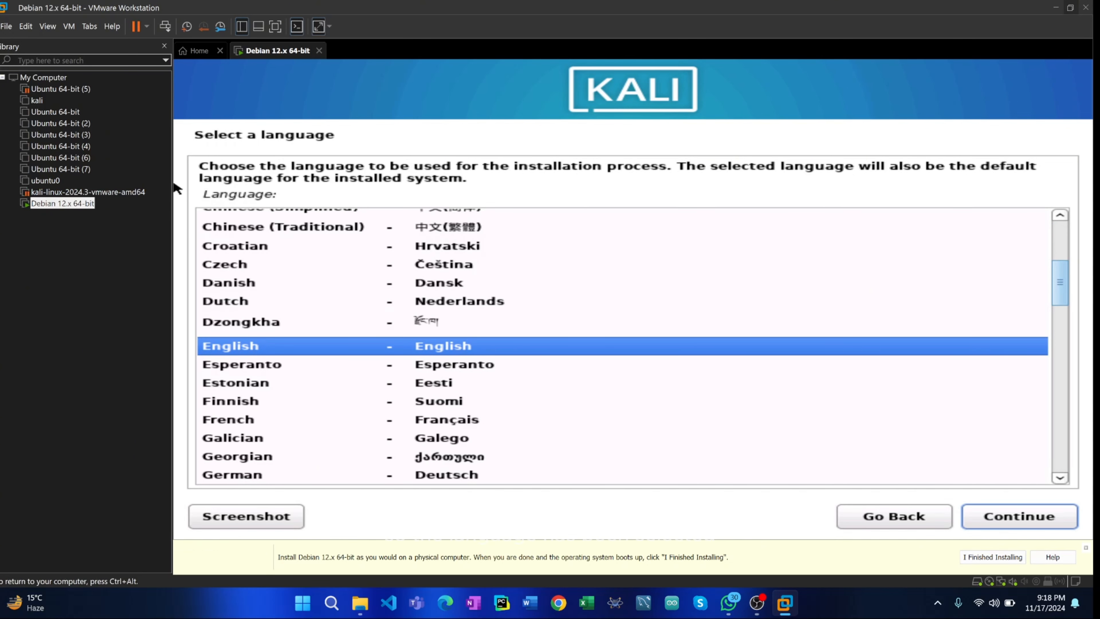
- Choose English as the installer language and United States as the location, and return to the keyboard configuration via the installer main menu
{"action": "left_click", "coordinate": [1044, 526]}
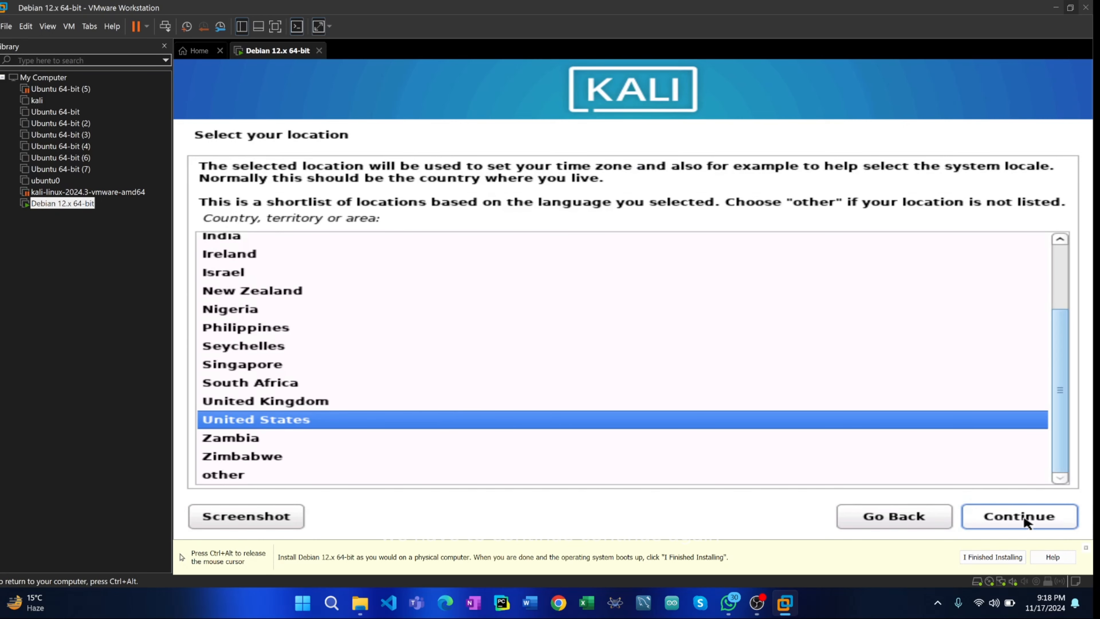
{"action": "left_click", "coordinate": [1026, 522]}
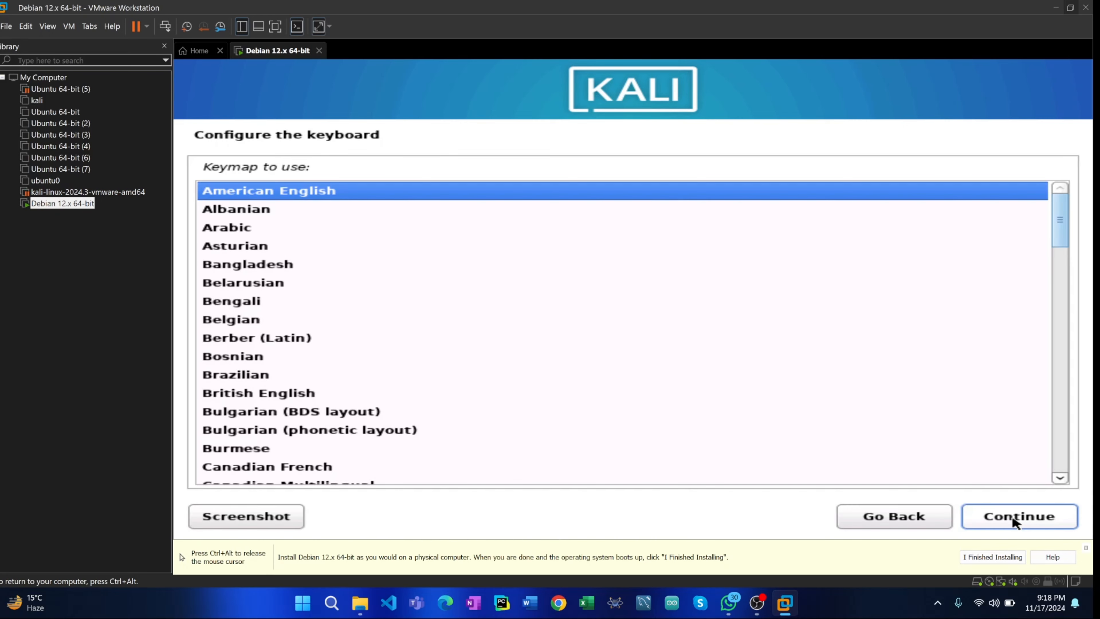
{"action": "left_click", "coordinate": [918, 524]}
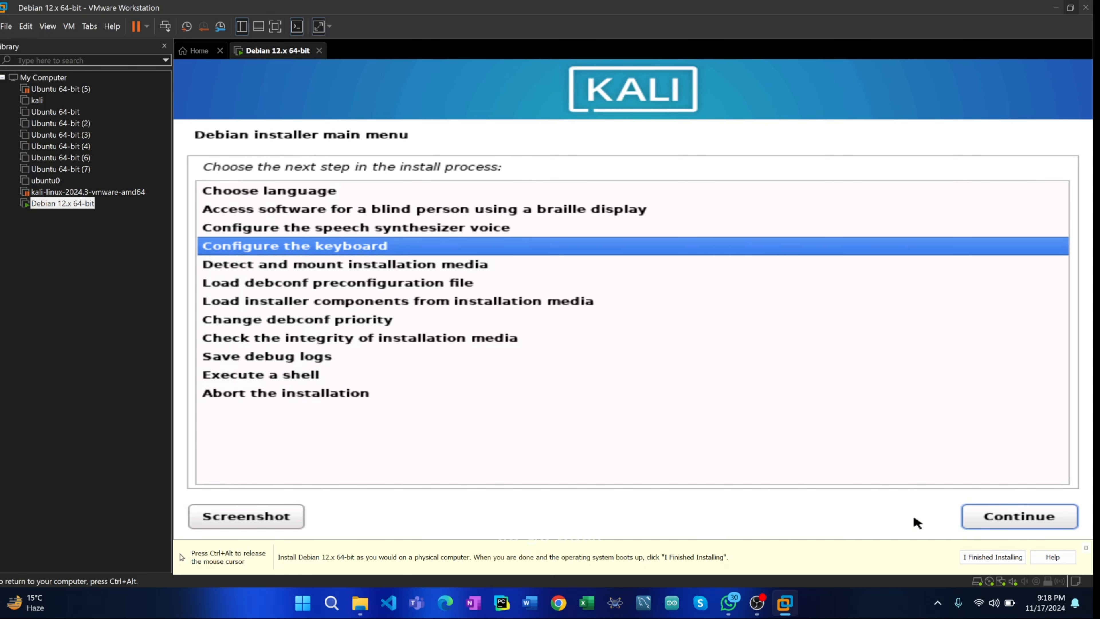
{"action": "left_click", "coordinate": [995, 524]}
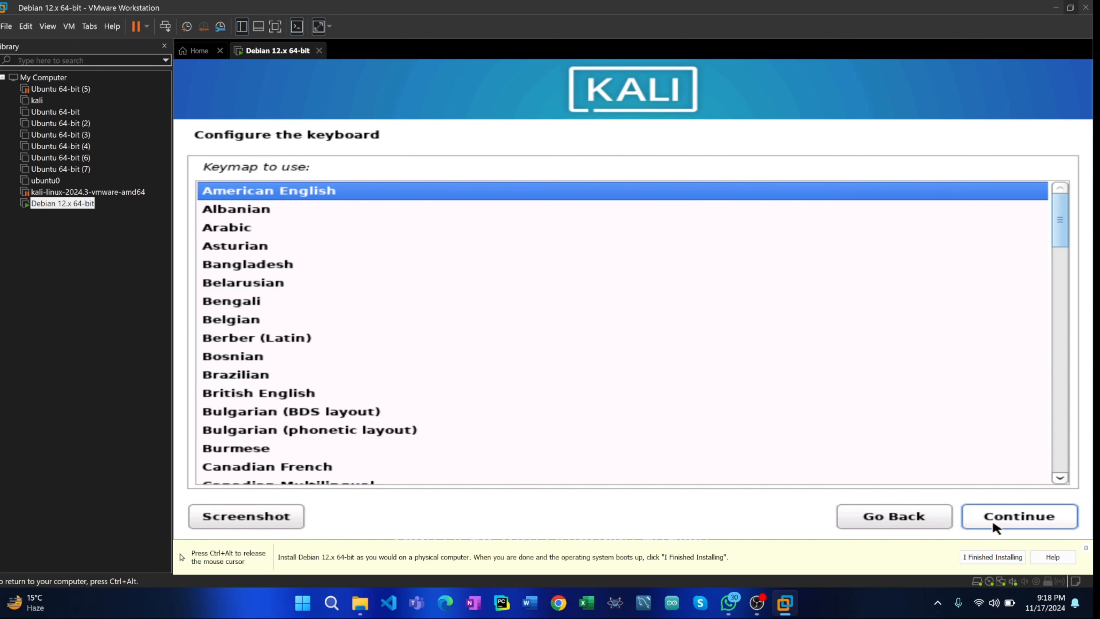
- Accept the American English keymap, keep the hostname kali, and leave the domain name blank
{"action": "left_click", "coordinate": [996, 525]}
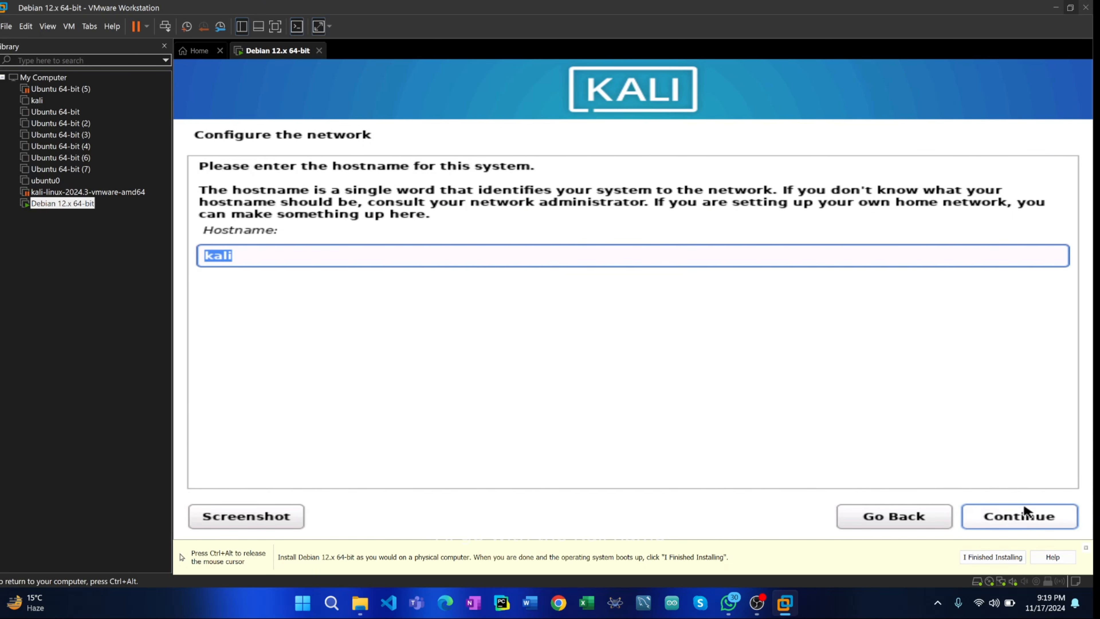
{"action": "left_click", "coordinate": [1034, 524]}
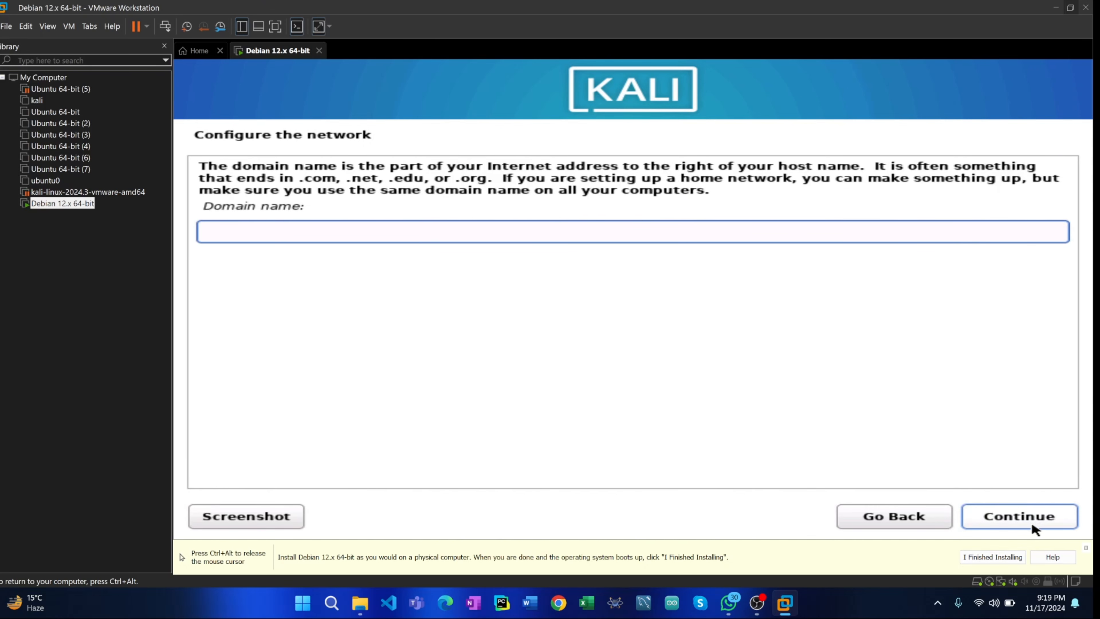
{"action": "left_click", "coordinate": [1035, 526]}
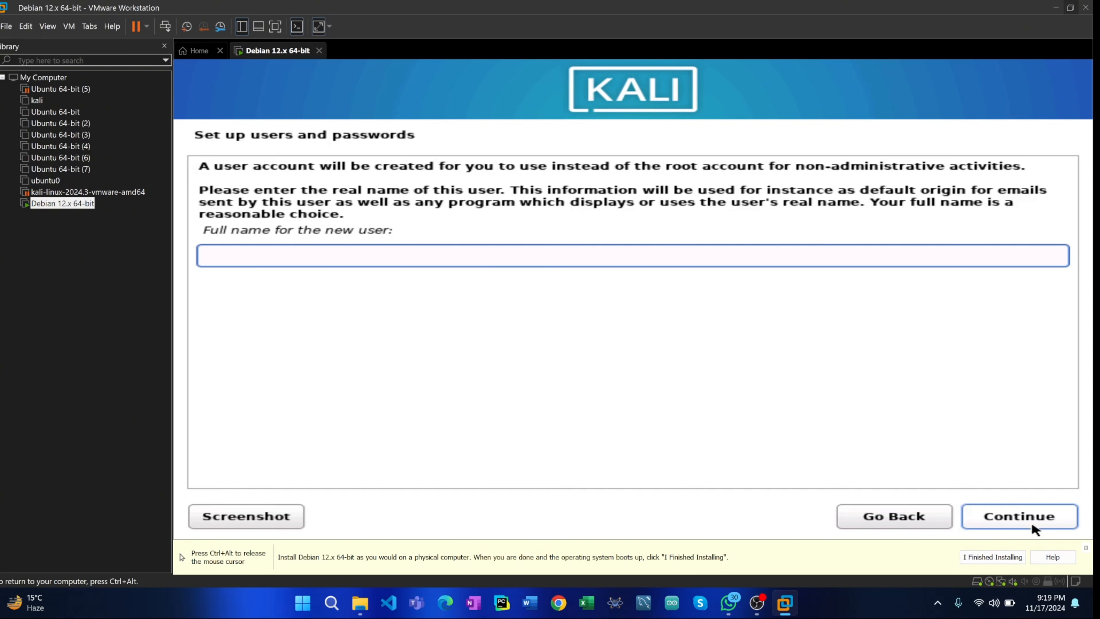
- Create a user account with kali as full name and username, and enter and verify its account password
{"action": "type", "text": "kali"}
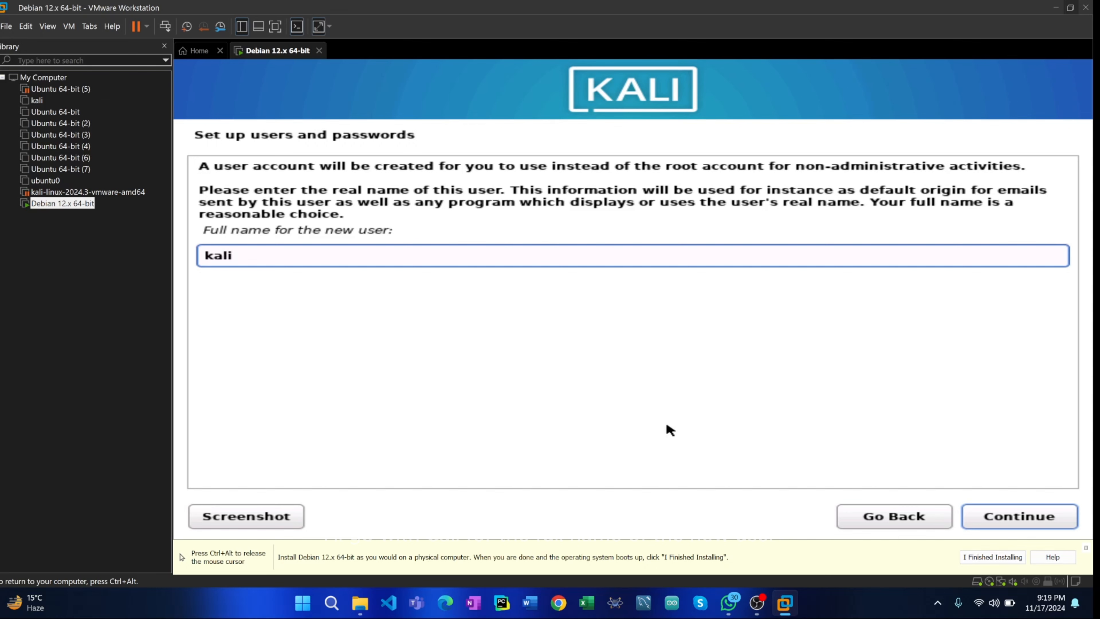
{"action": "left_click", "coordinate": [995, 516]}
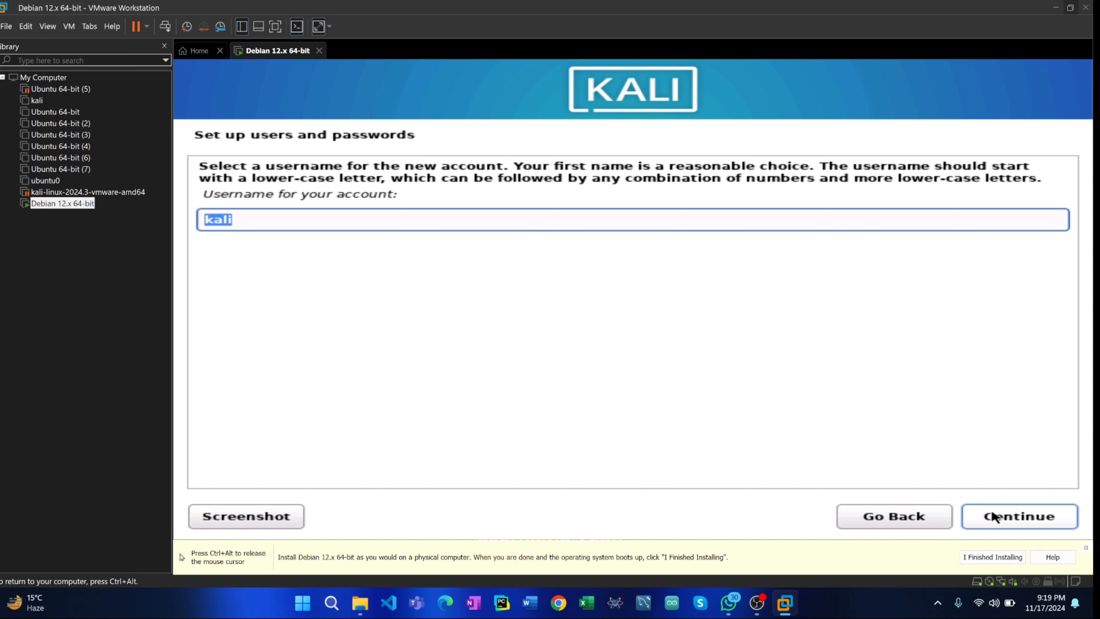
{"action": "left_click", "coordinate": [995, 516]}
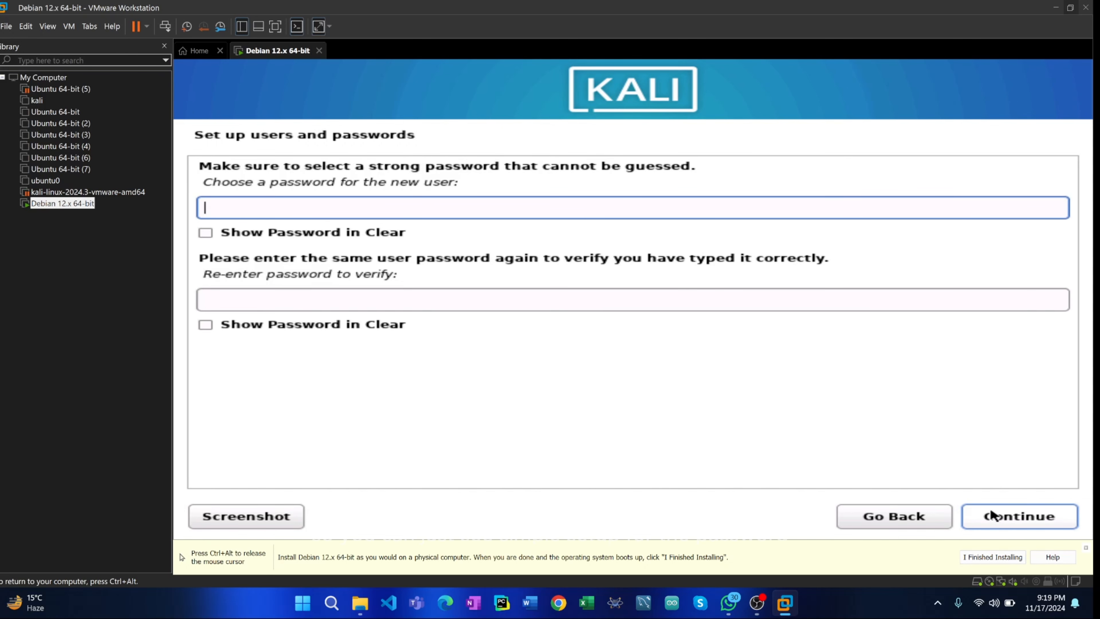
{"action": "type", "text": "kali"}
{"action": "key", "text": "Tab"}
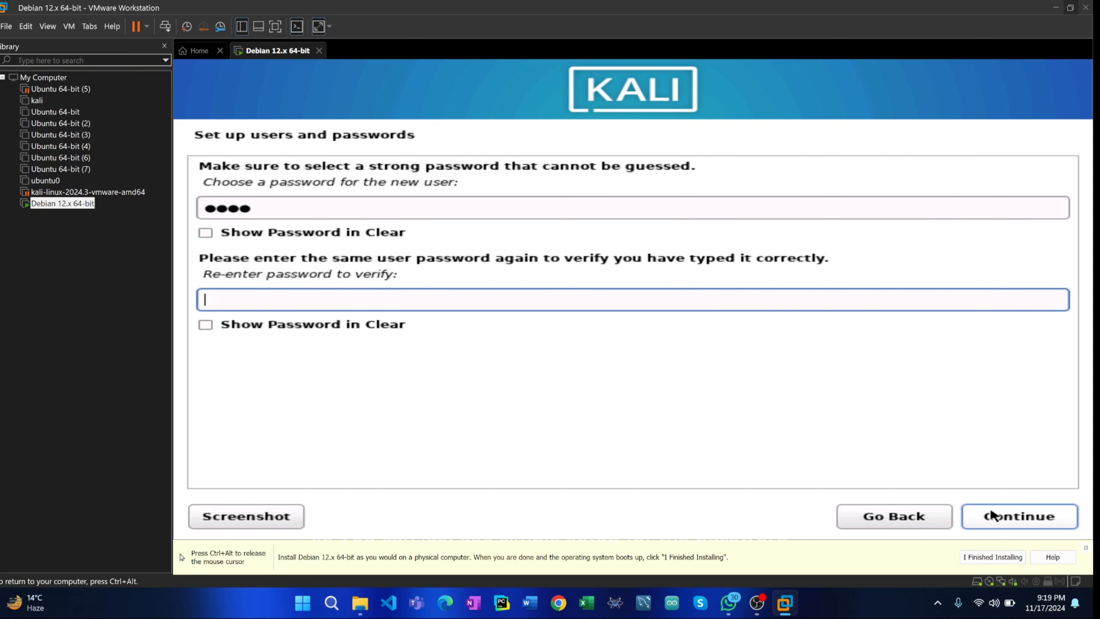
{"action": "type", "text": "kali"}
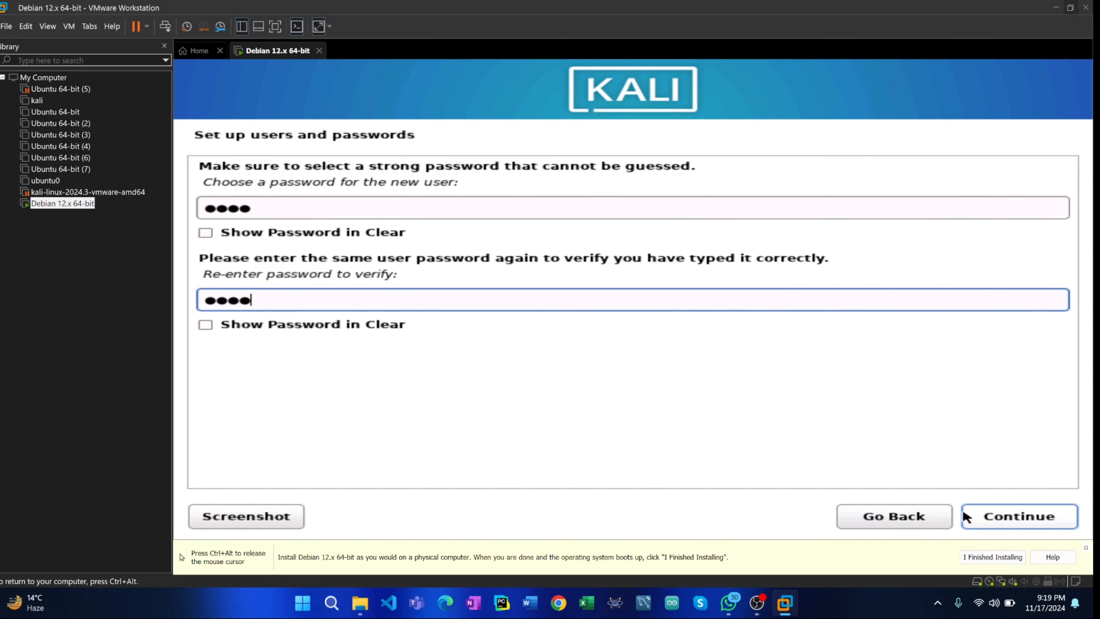
{"action": "left_click", "coordinate": [983, 517]}
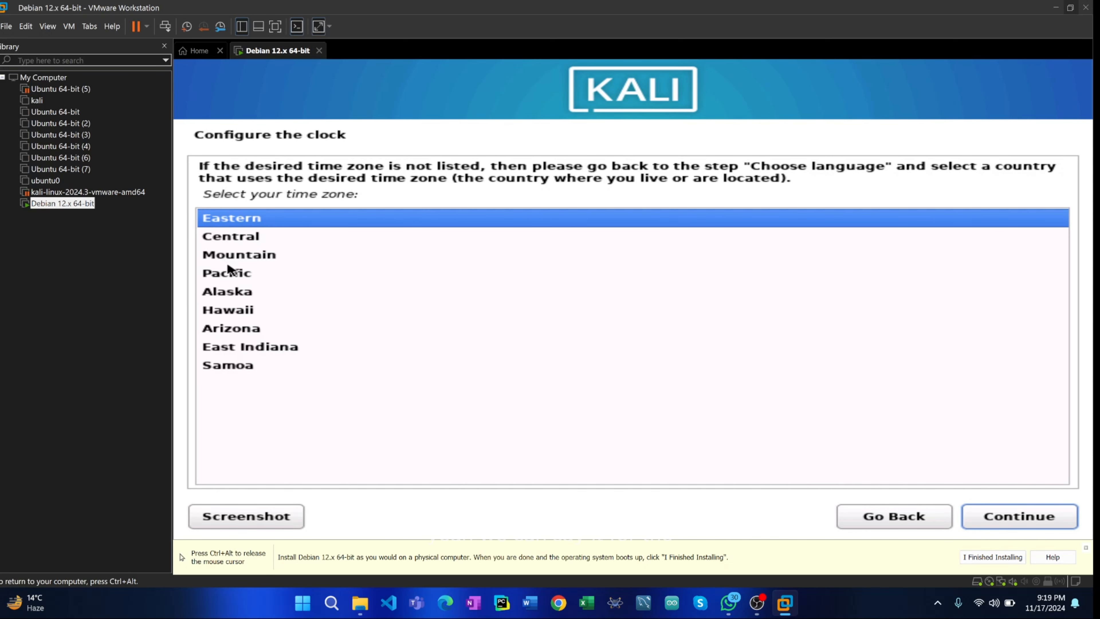
- Set the time zone to Central and choose guided partitioning of the entire sda disk with all files in one partition
{"action": "left_click", "coordinate": [223, 244]}
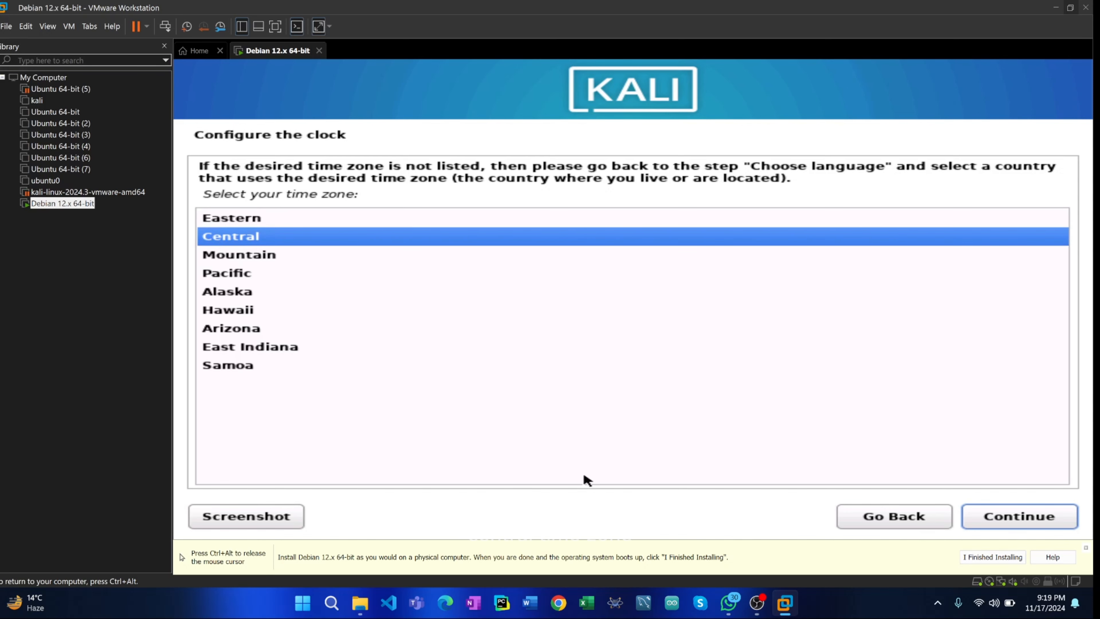
{"action": "left_click", "coordinate": [1012, 526]}
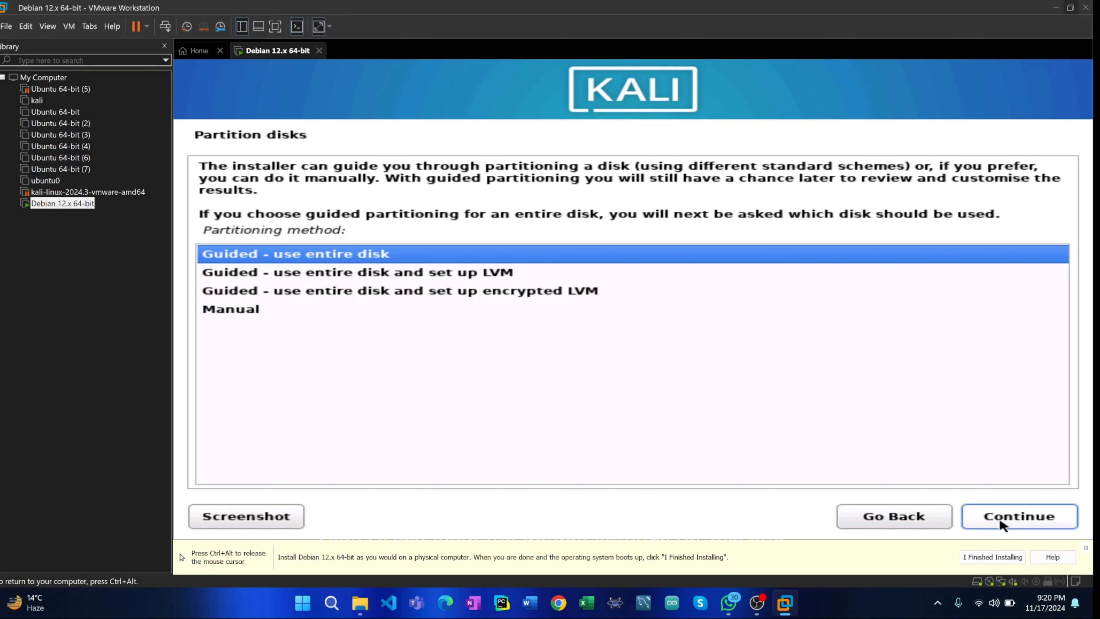
{"action": "left_click", "coordinate": [1003, 526]}
{"action": "left_click", "coordinate": [1003, 525]}
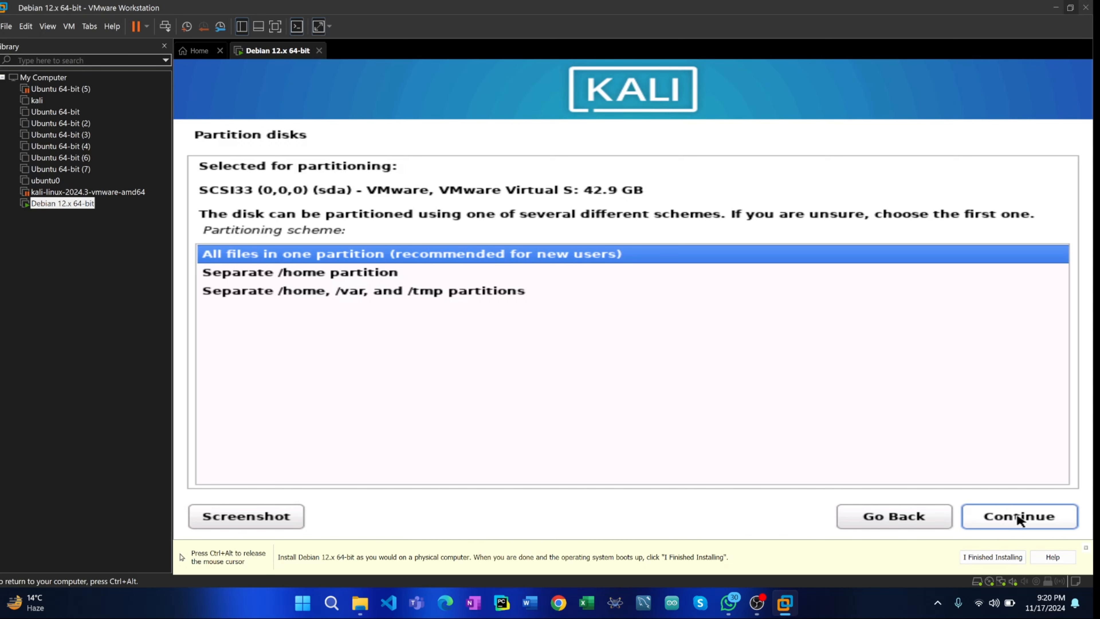
{"action": "left_click", "coordinate": [1020, 517]}
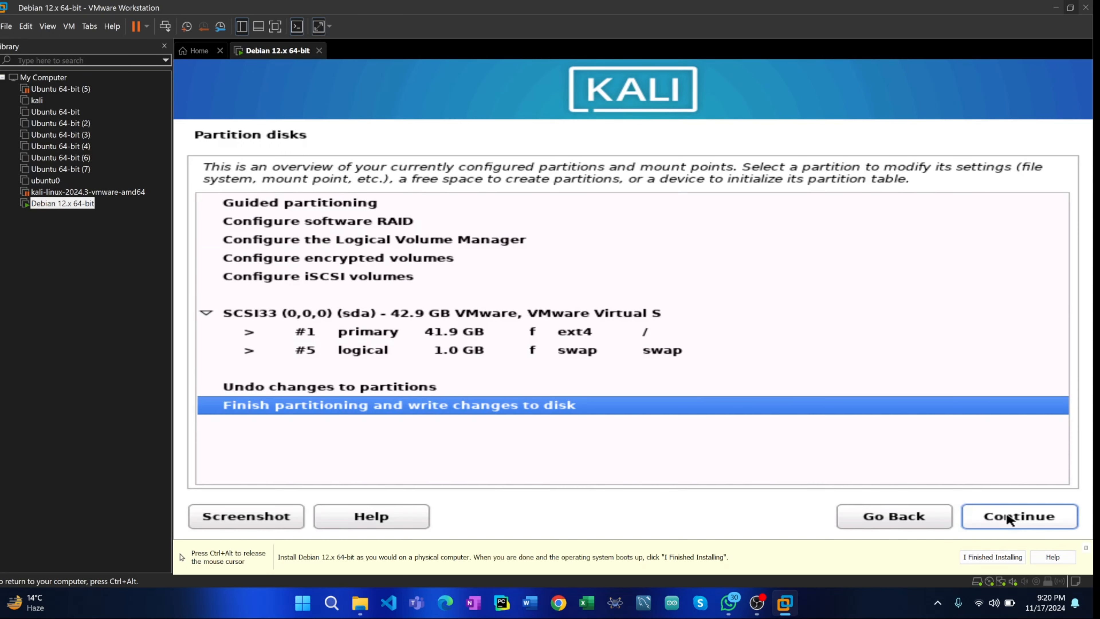
- Finish partitioning and confirm writing the changes to the disk
{"action": "left_click", "coordinate": [1009, 518]}
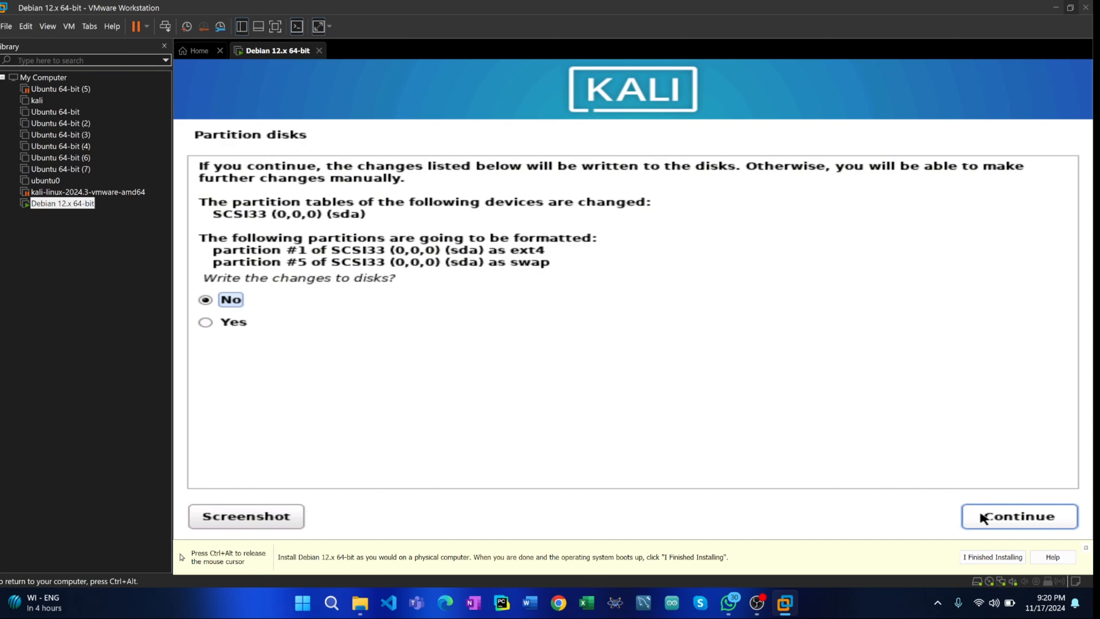
{"action": "left_click", "coordinate": [233, 325]}
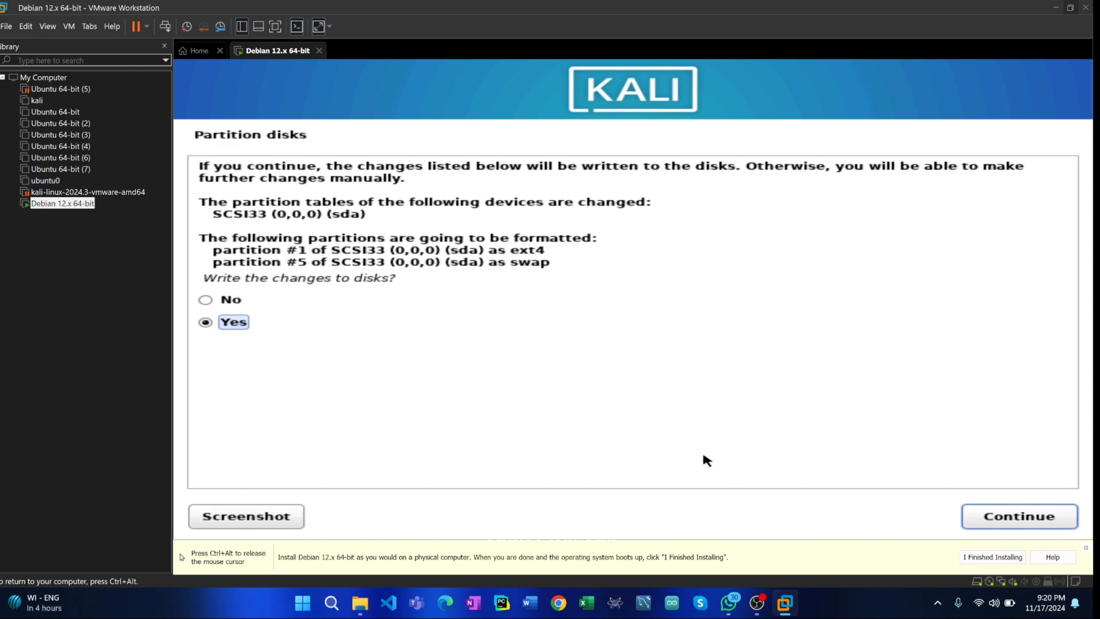
{"action": "left_click", "coordinate": [985, 514]}
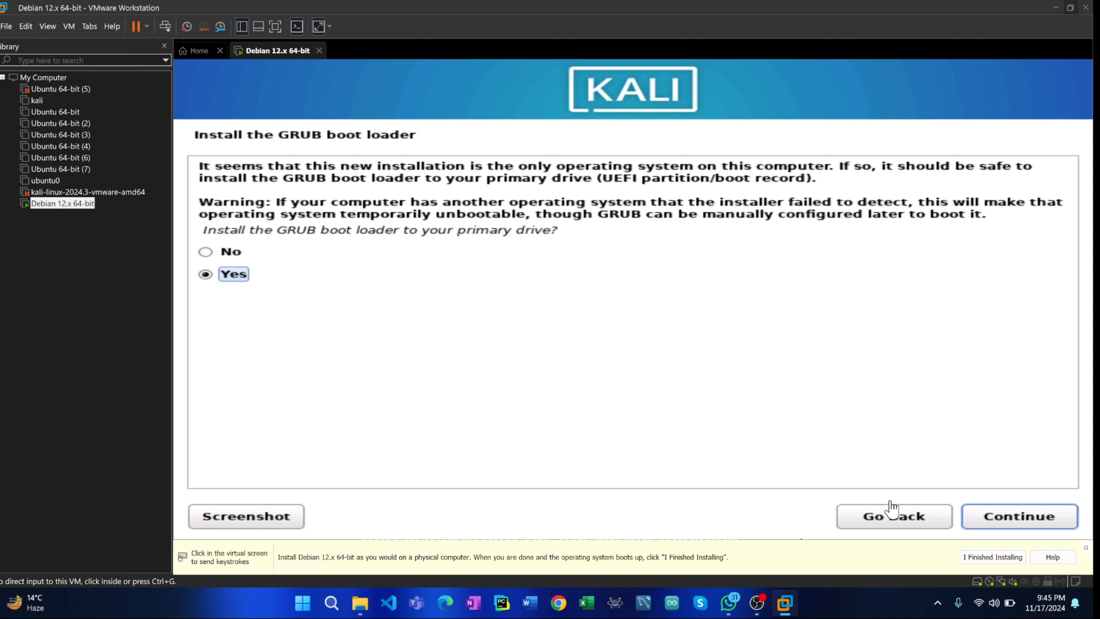
- Install the GRUB boot loader to the primary drive on /dev/sda
{"action": "left_click", "coordinate": [982, 524]}
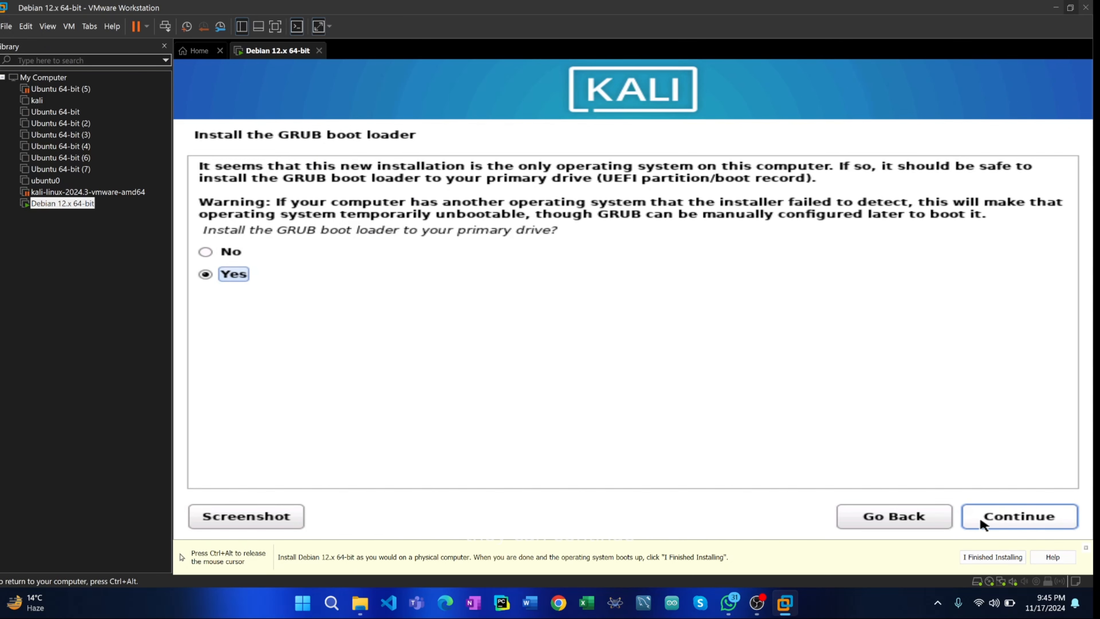
{"action": "left_click", "coordinate": [997, 519]}
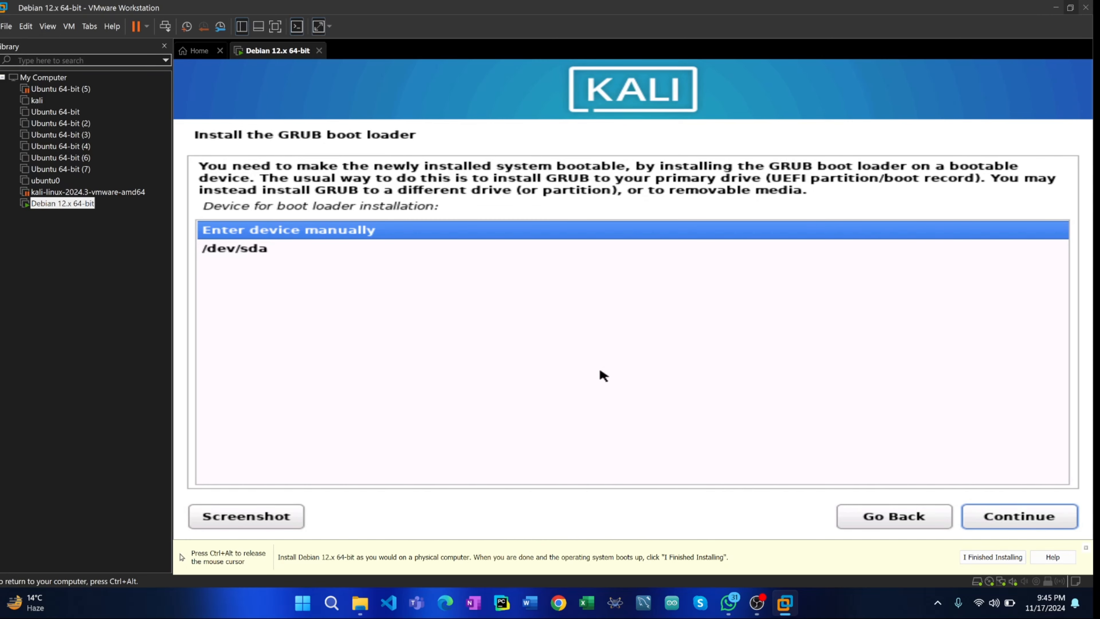
{"action": "left_click", "coordinate": [262, 249]}
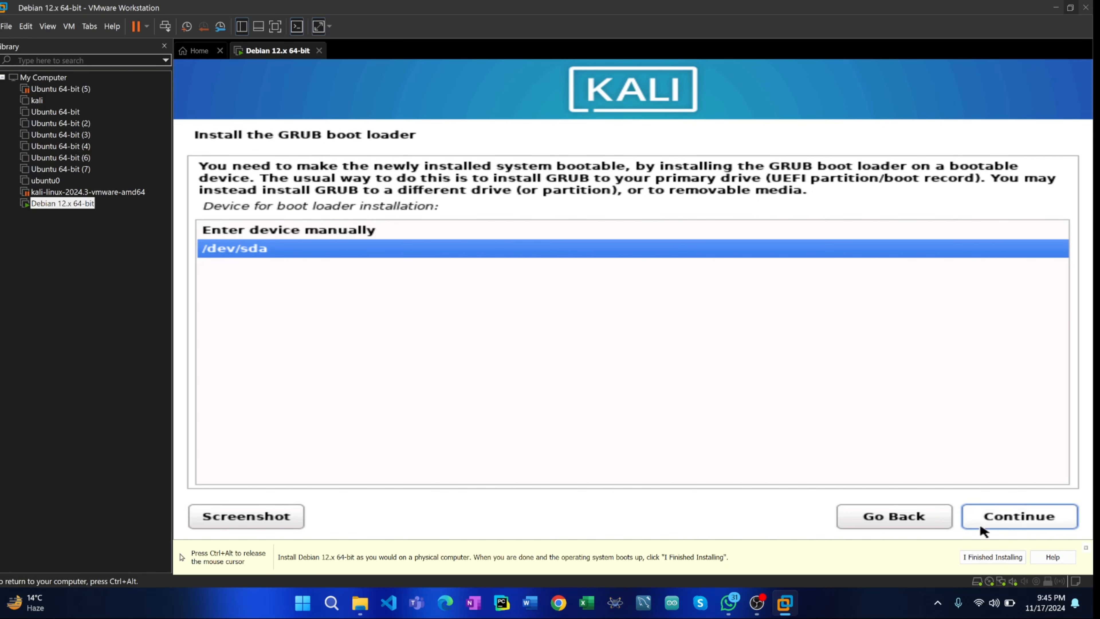
{"action": "left_click", "coordinate": [992, 524]}
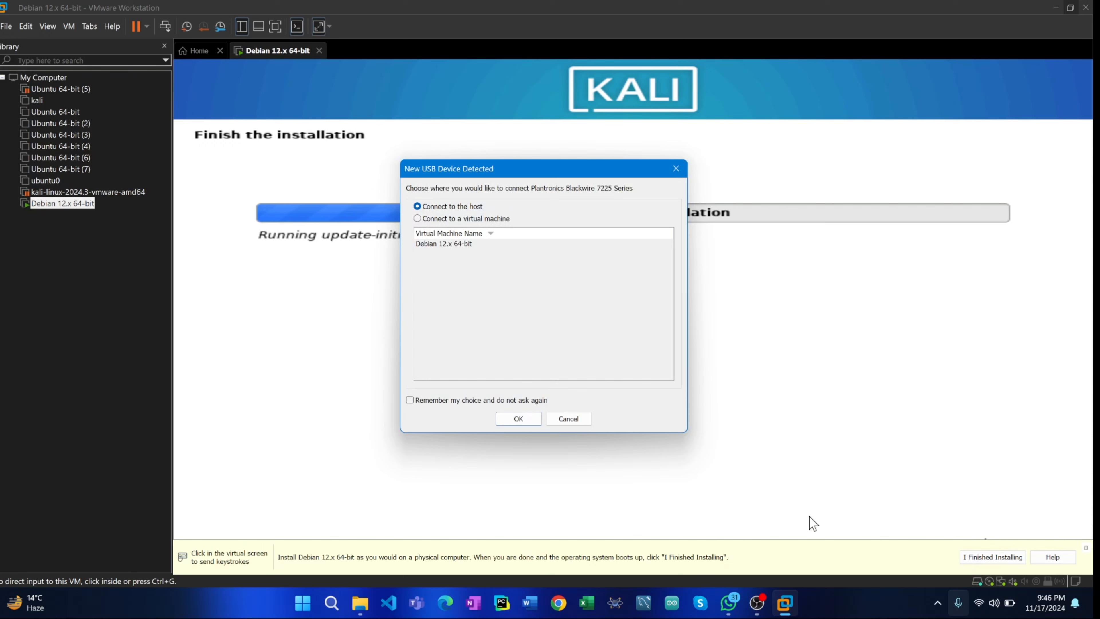
- Keep the detected Plantronics Blackwire 7225 Series device connected to the host and dismiss the removable devices hints
{"action": "left_click", "coordinate": [521, 419]}
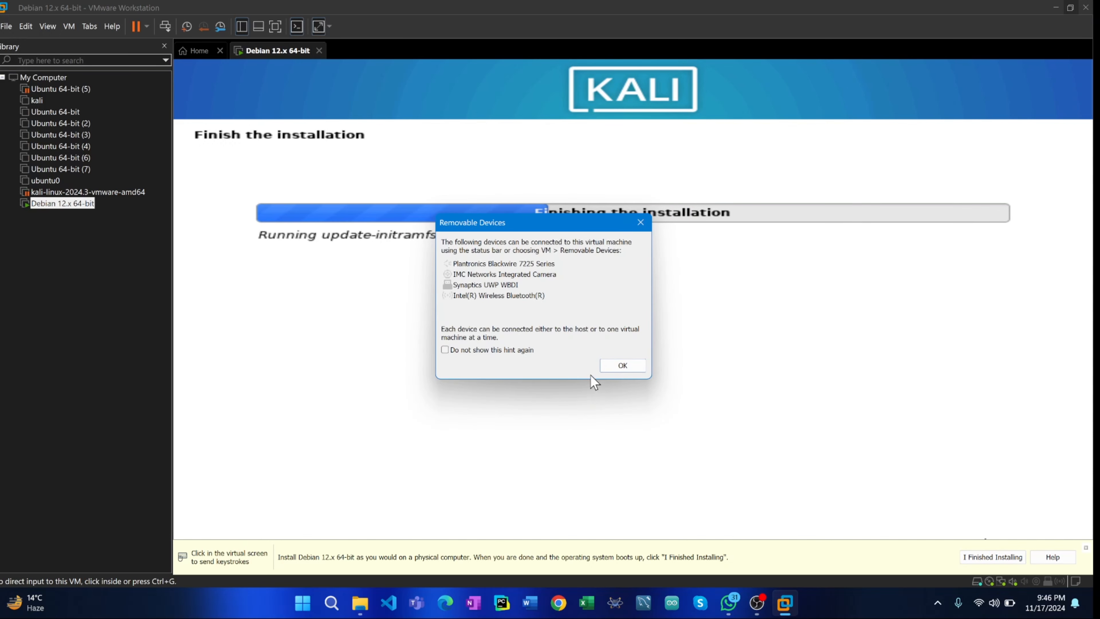
{"action": "left_click", "coordinate": [627, 366]}
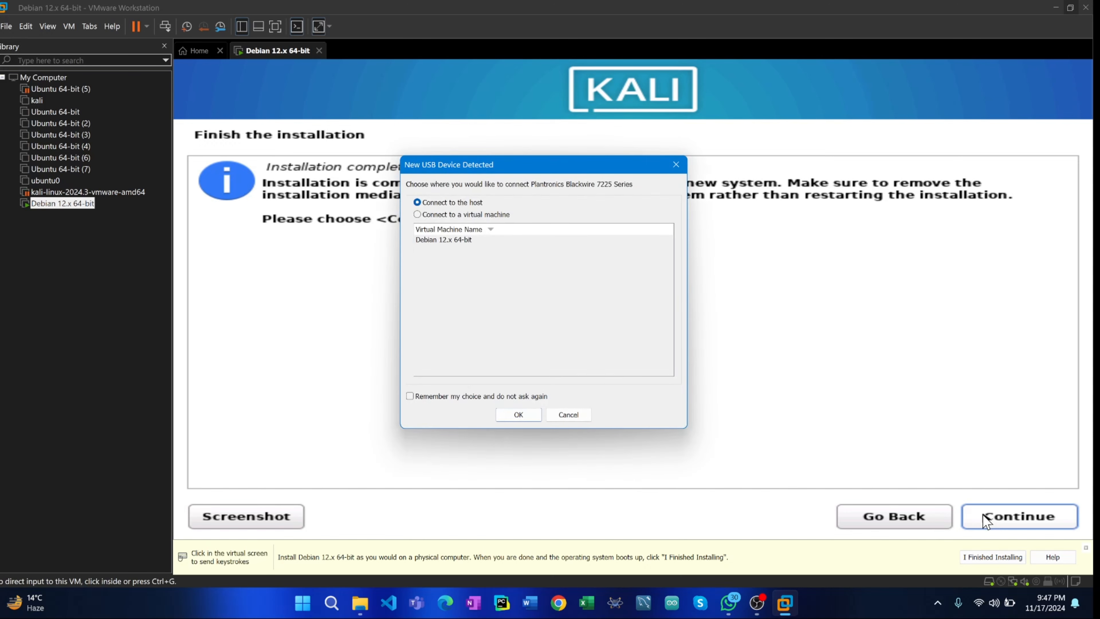
{"action": "left_click", "coordinate": [534, 414]}
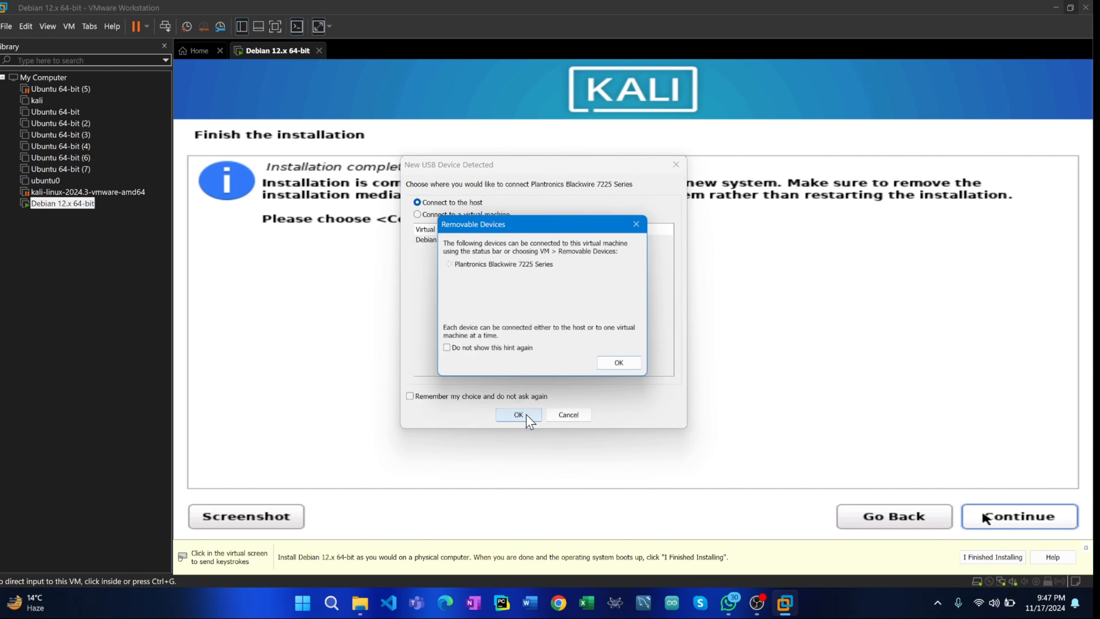
{"action": "left_click", "coordinate": [621, 368]}
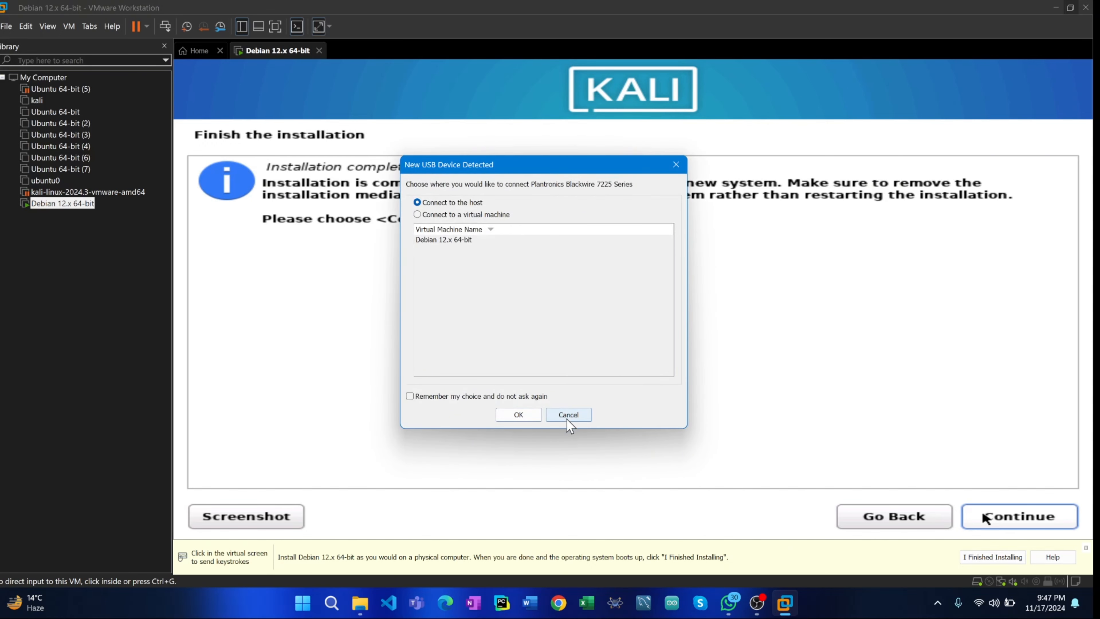
{"action": "left_click", "coordinate": [518, 413]}
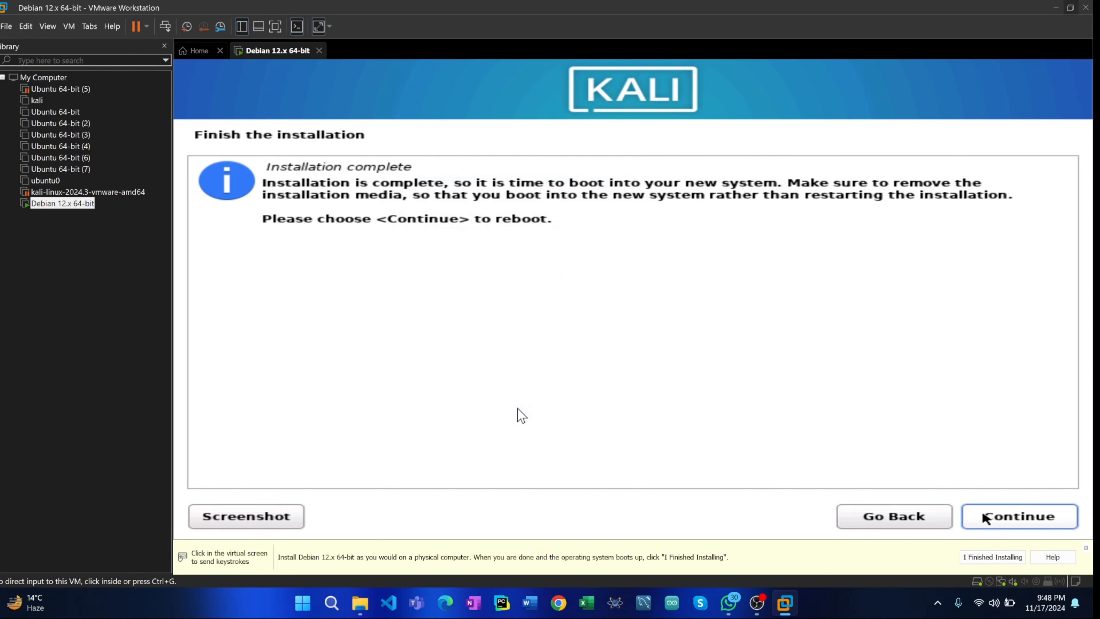
- Complete the installation by rebooting the virtual machine and boot the Kali GNU/Linux entry
{"action": "left_click", "coordinate": [817, 485]}
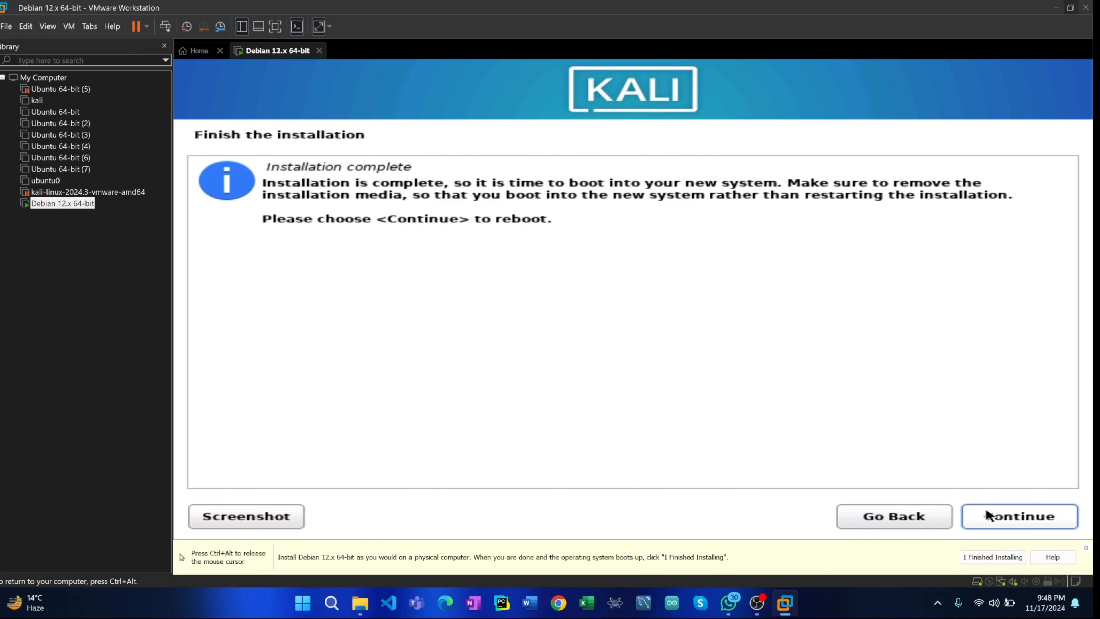
{"action": "left_click", "coordinate": [989, 516]}
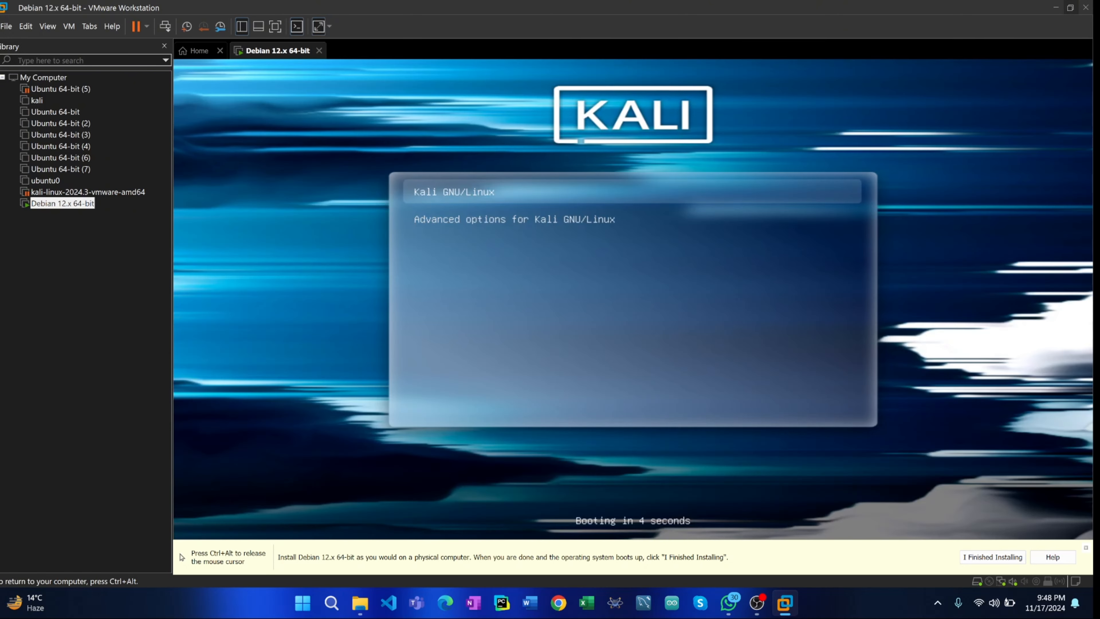
{"action": "key", "text": "Return"}
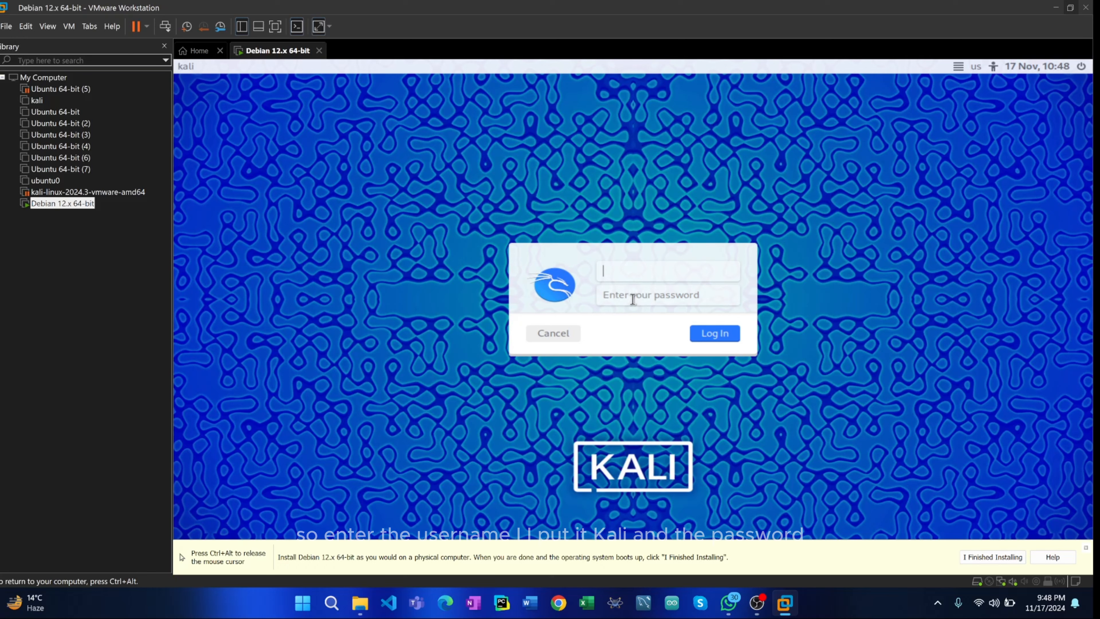
- Log in to the Kali desktop as kali with the account password
{"action": "type", "text": "kali"}
{"action": "left_click", "coordinate": [633, 299]}
{"action": "type", "text": "kali"}
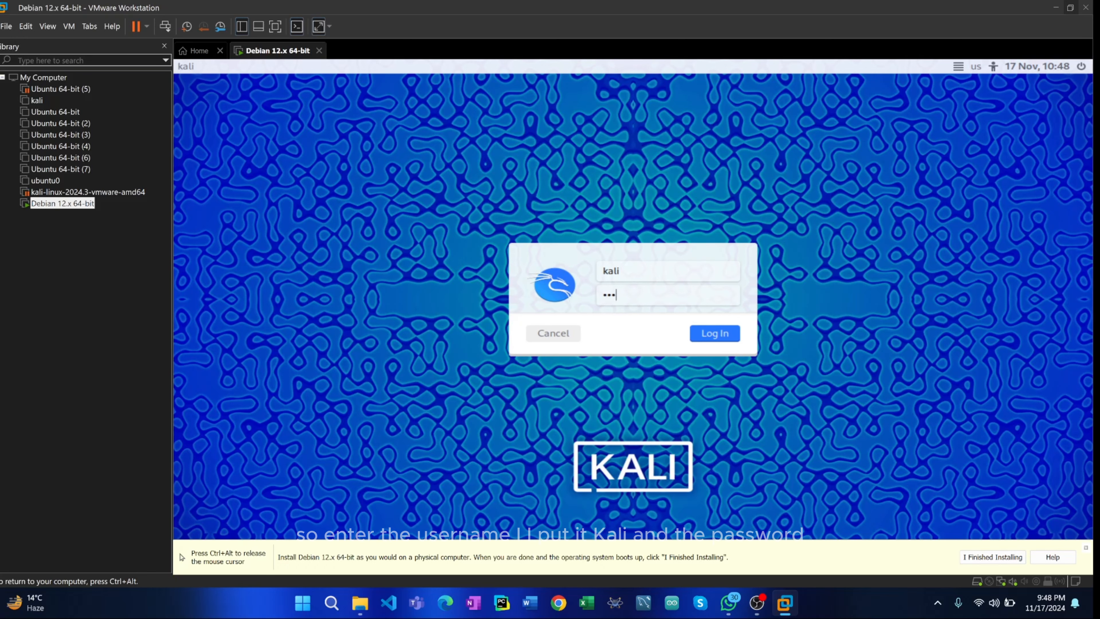
{"action": "key", "text": "Return"}
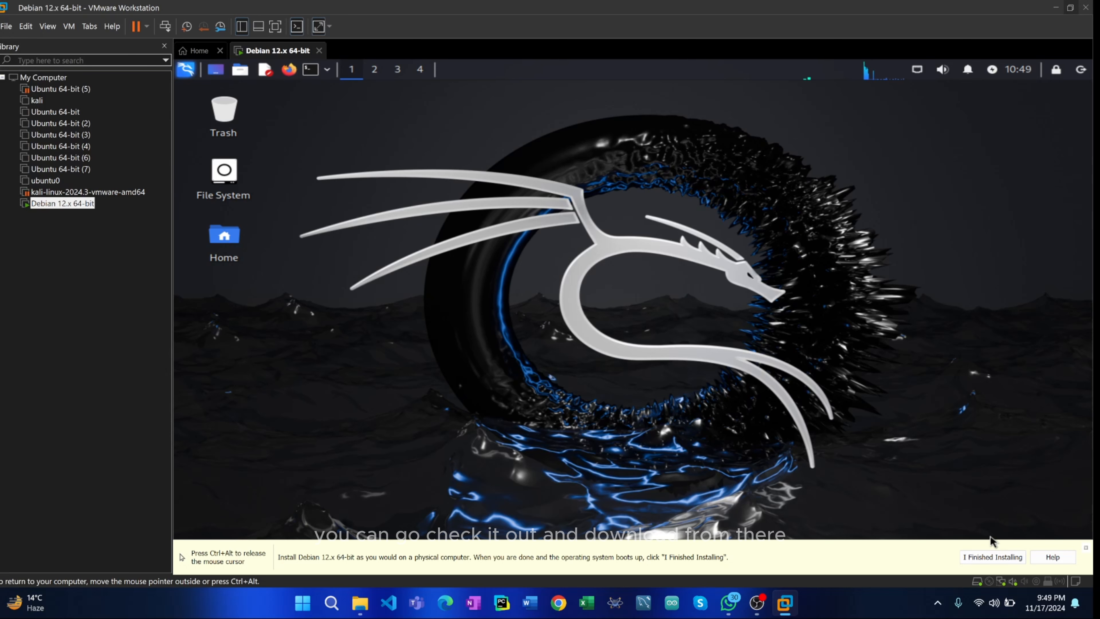
{"action": "key", "text": "ctrl+alt"}
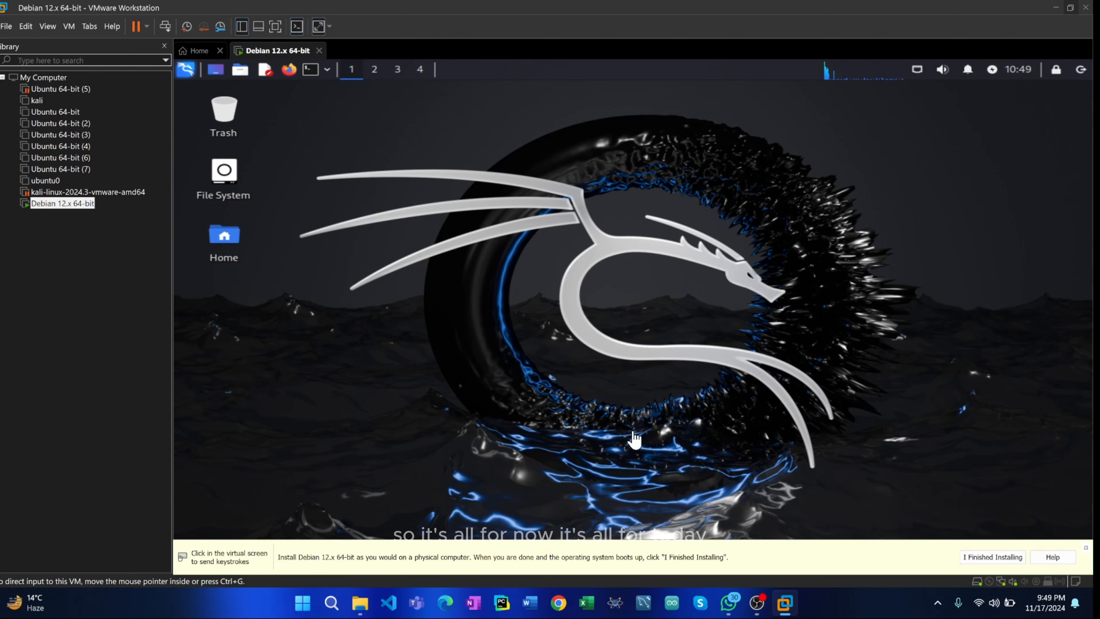
{"action": "left_click", "coordinate": [757, 603]}
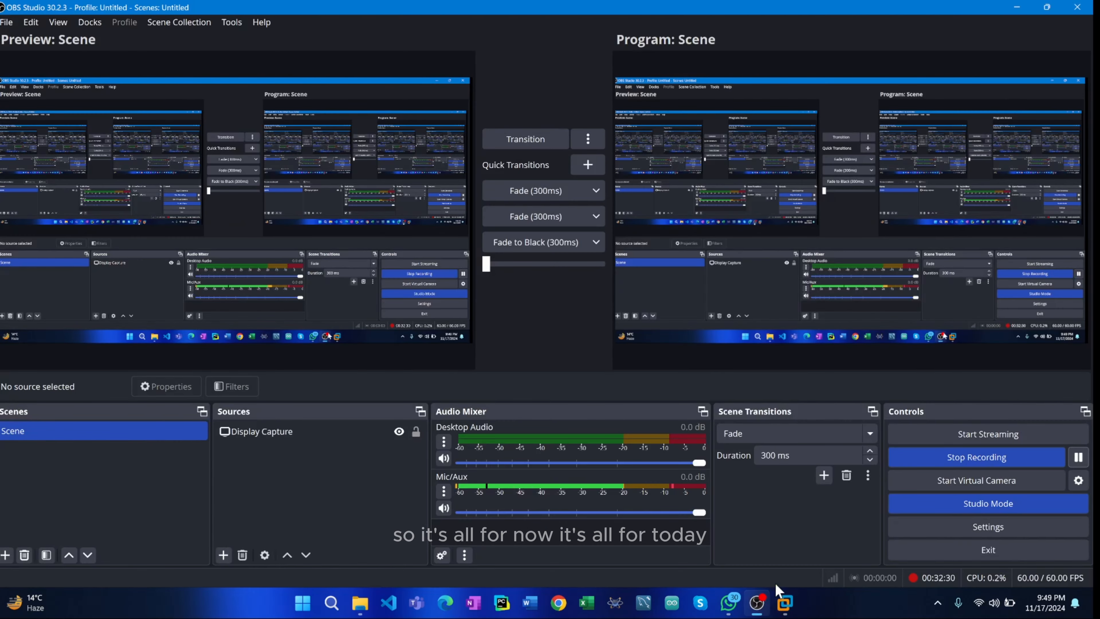